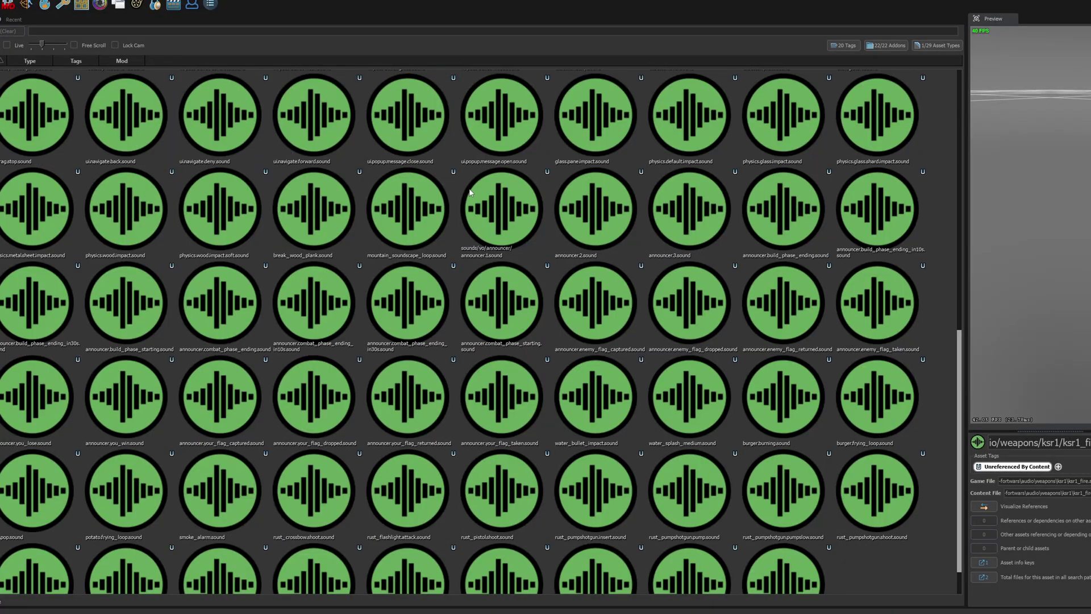
Step: Open the announcer.your_flag_taken sound asset and show its Selection Mode options
{"action": "scroll", "coordinate": [486, 388], "scroll_direction": "down", "scroll_amount": 1}
{"action": "double_click", "coordinate": [492, 370]}
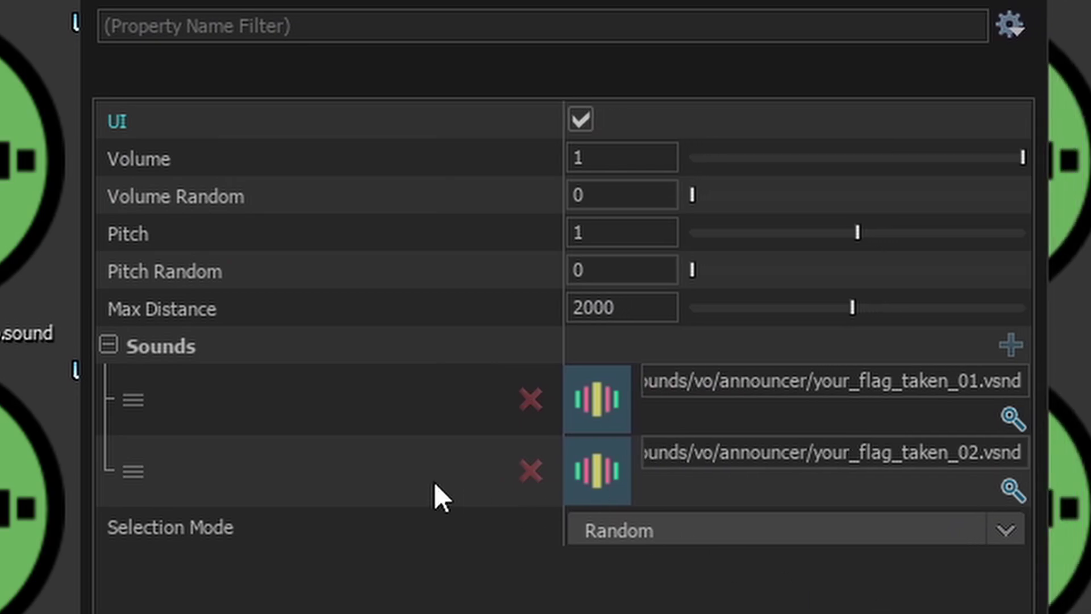
{"action": "left_click", "coordinate": [1006, 532]}
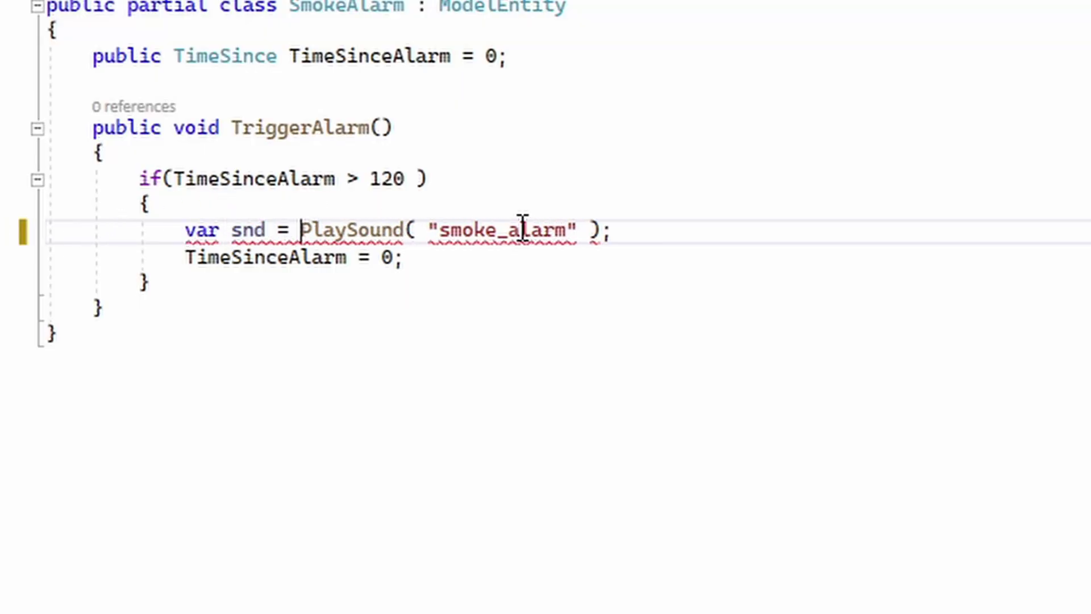
Step: Start a "snd." statement below the PlaySound line in TriggerAlarm and look through the available Sound members
{"action": "type", "text": "snd."}
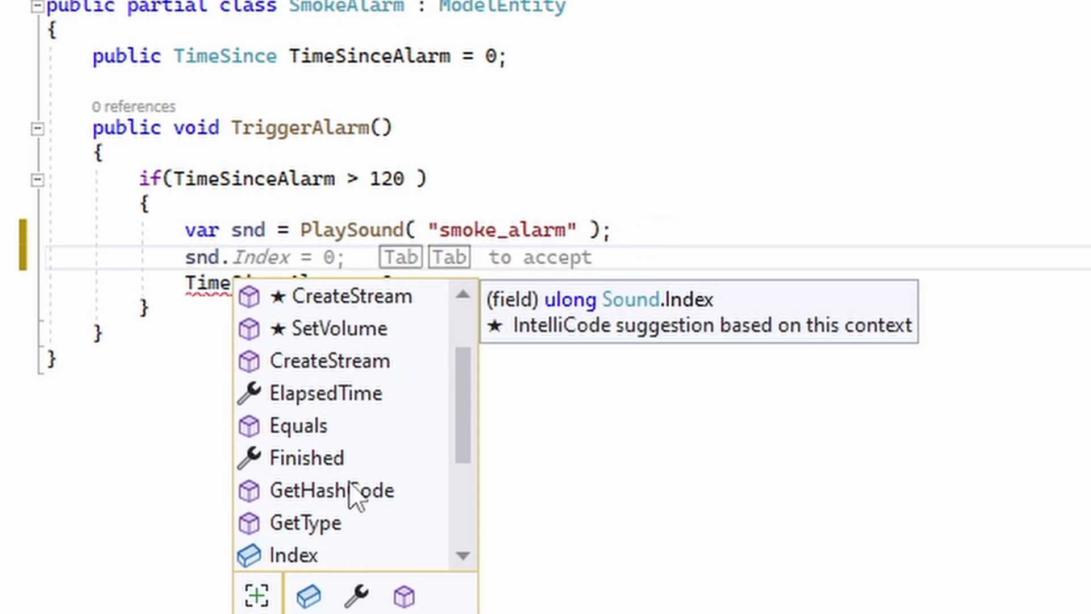
{"action": "scroll", "coordinate": [341, 500], "scroll_direction": "down", "scroll_amount": 1}
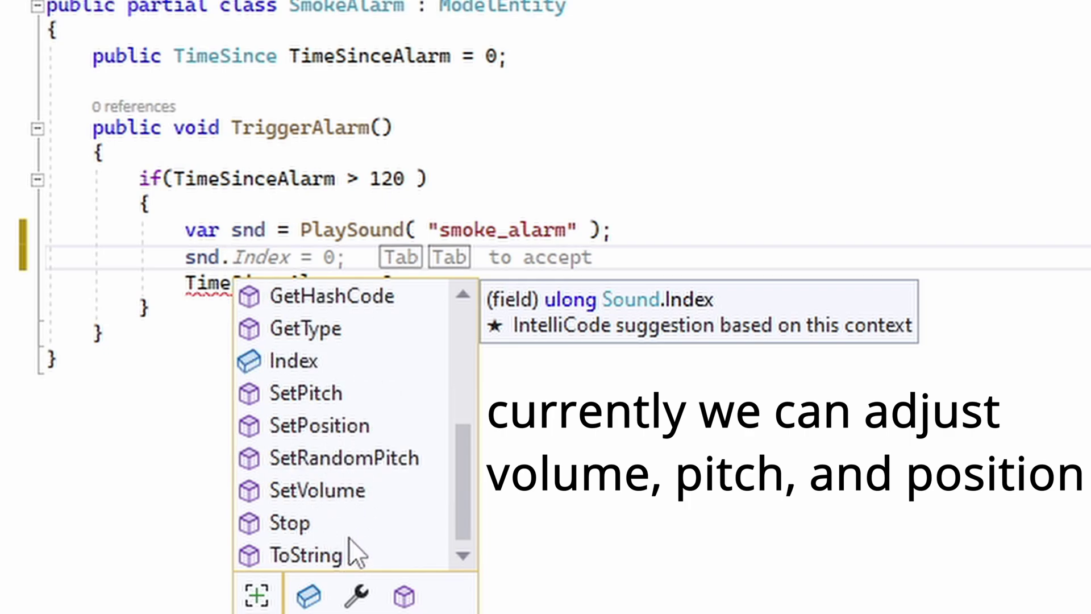
{"action": "scroll", "coordinate": [349, 534], "scroll_direction": "up", "scroll_amount": 3}
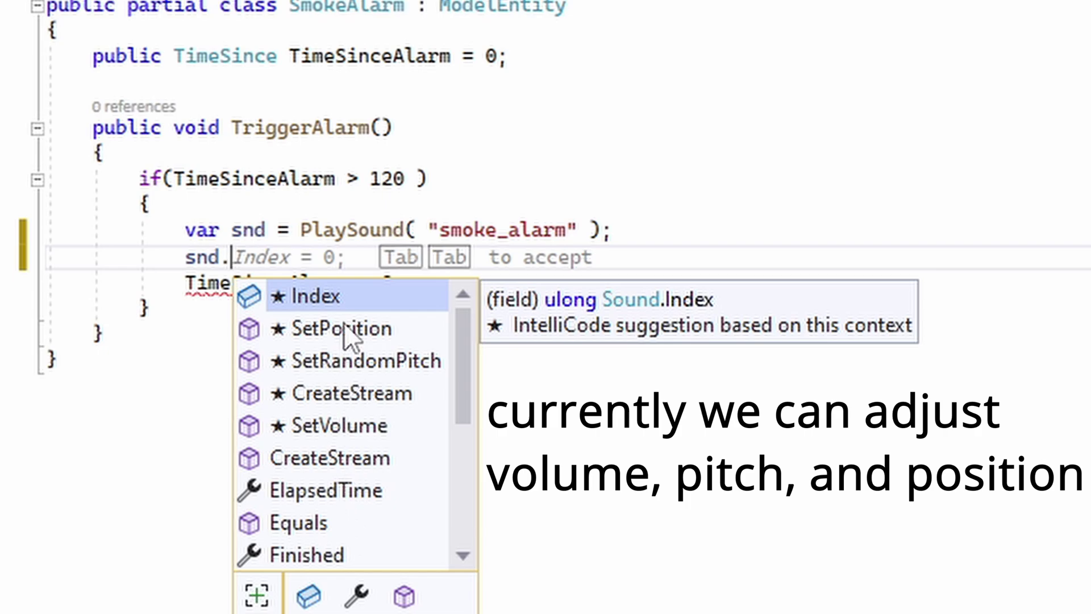
{"action": "scroll", "coordinate": [343, 323], "scroll_direction": "down", "scroll_amount": 3}
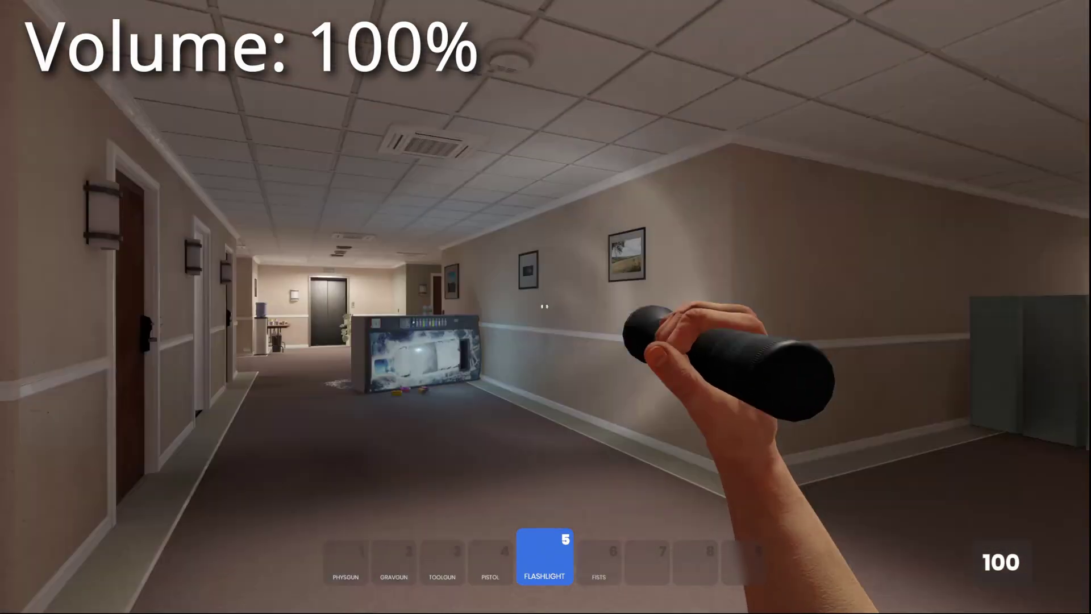
{"action": "key", "text": "w"}
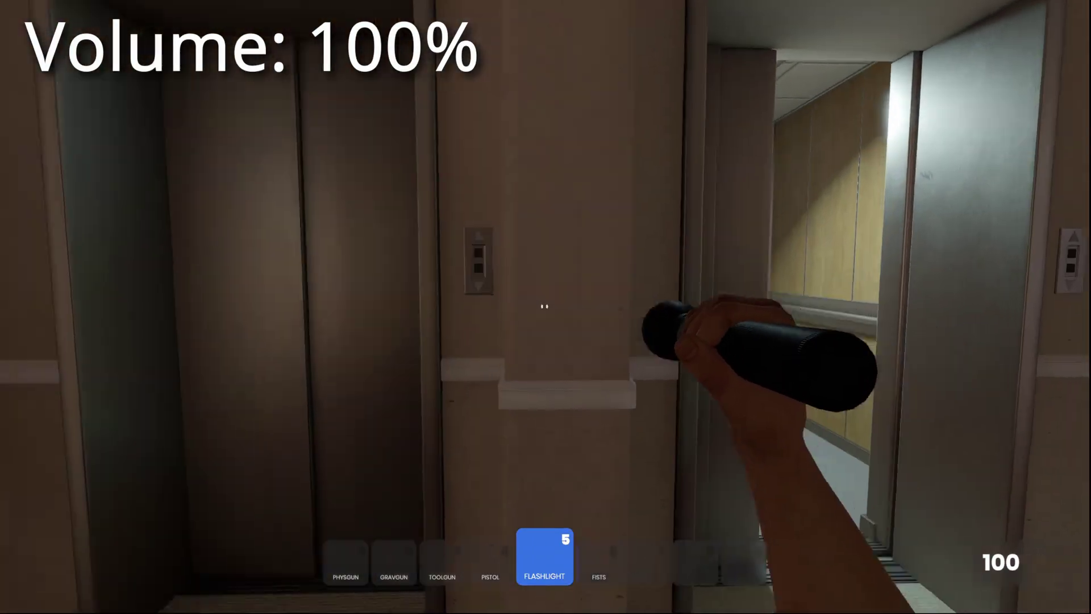
{"action": "key", "text": "w"}
{"action": "key", "text": "6"}
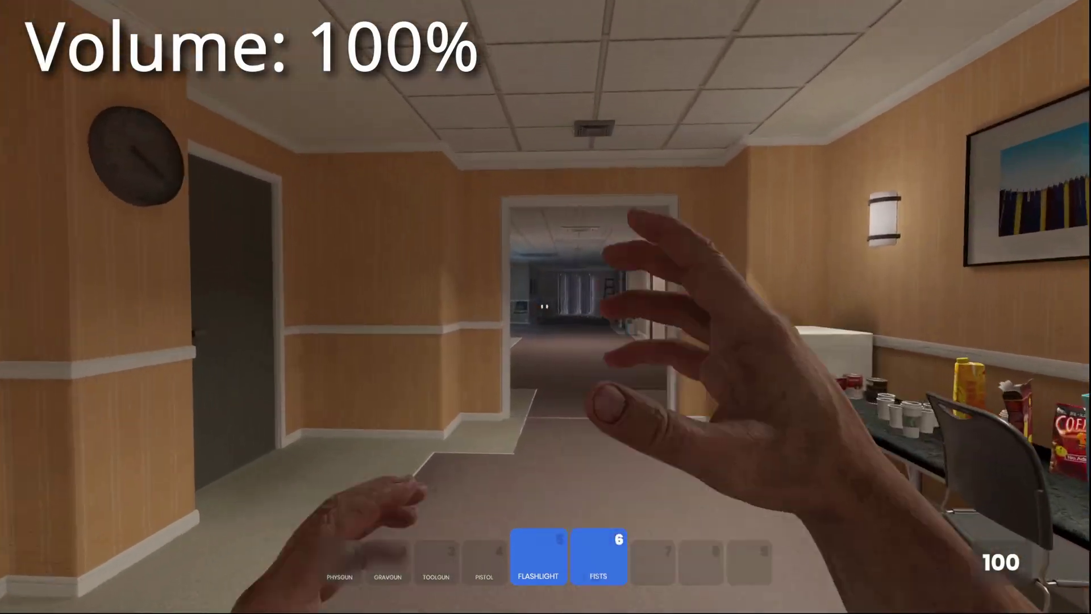
{"action": "key", "text": "5"}
{"action": "key", "text": "6"}
{"action": "key", "text": "5"}
{"action": "left_click", "coordinate": [545, 306]}
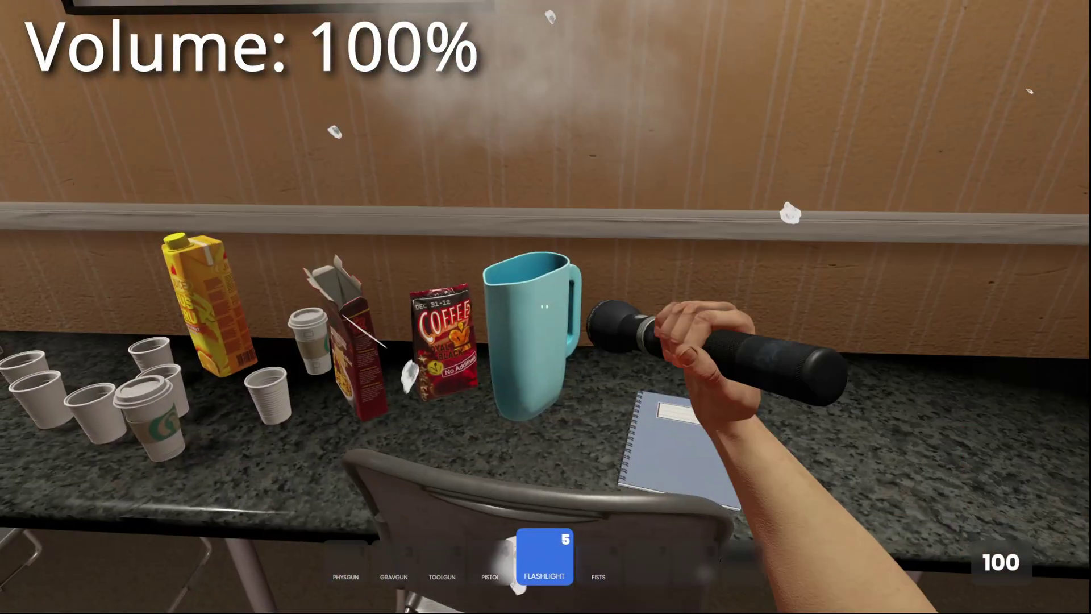
{"action": "left_click", "coordinate": [544, 306]}
{"action": "key", "text": "w"}
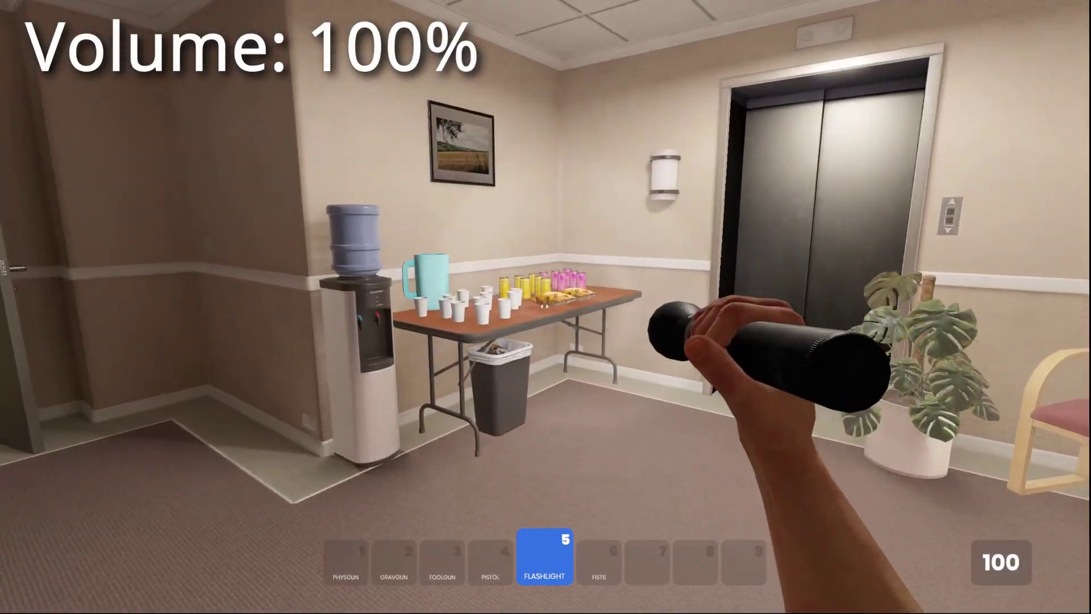
{"action": "key", "text": "w"}
{"action": "left_click", "coordinate": [544, 306]}
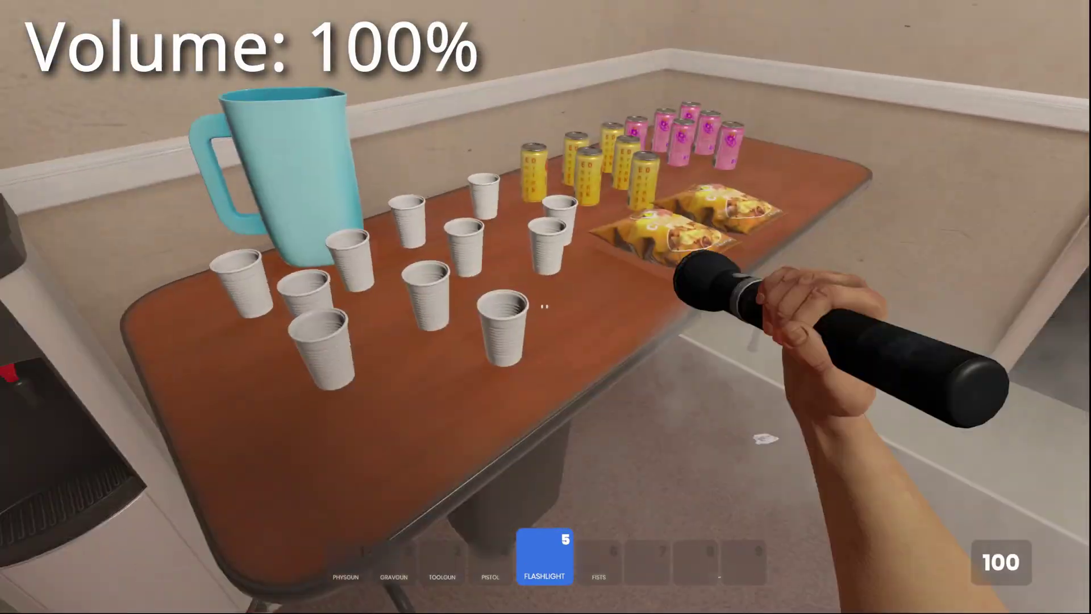
{"action": "key", "text": "s"}
{"action": "key", "text": "s"}
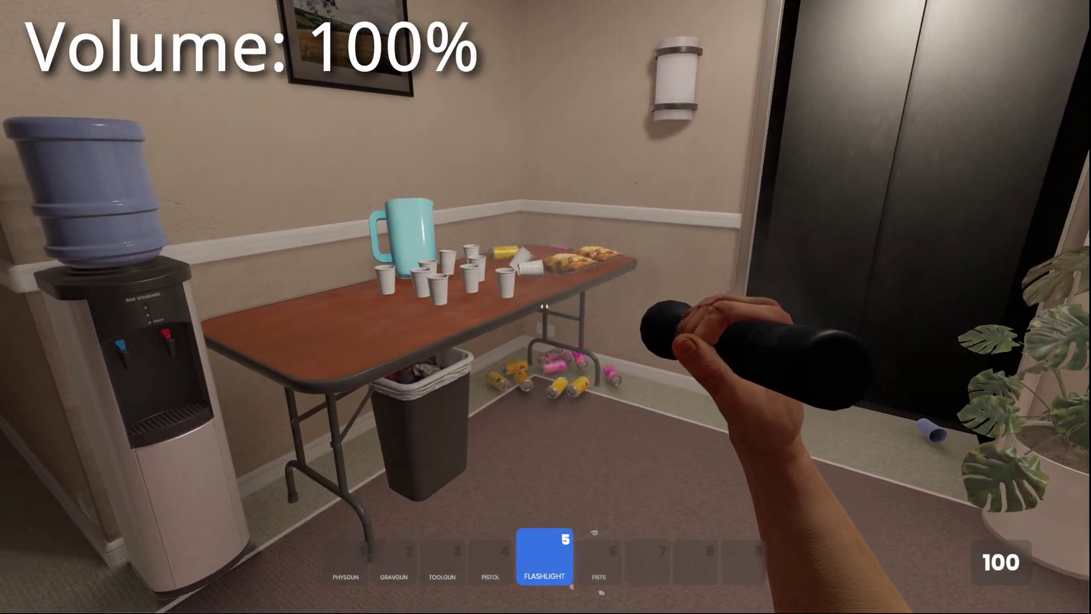
{"action": "key", "text": "1"}
{"action": "left_click_drag", "start_coordinate": [544, 306], "coordinate": [544, 307]}
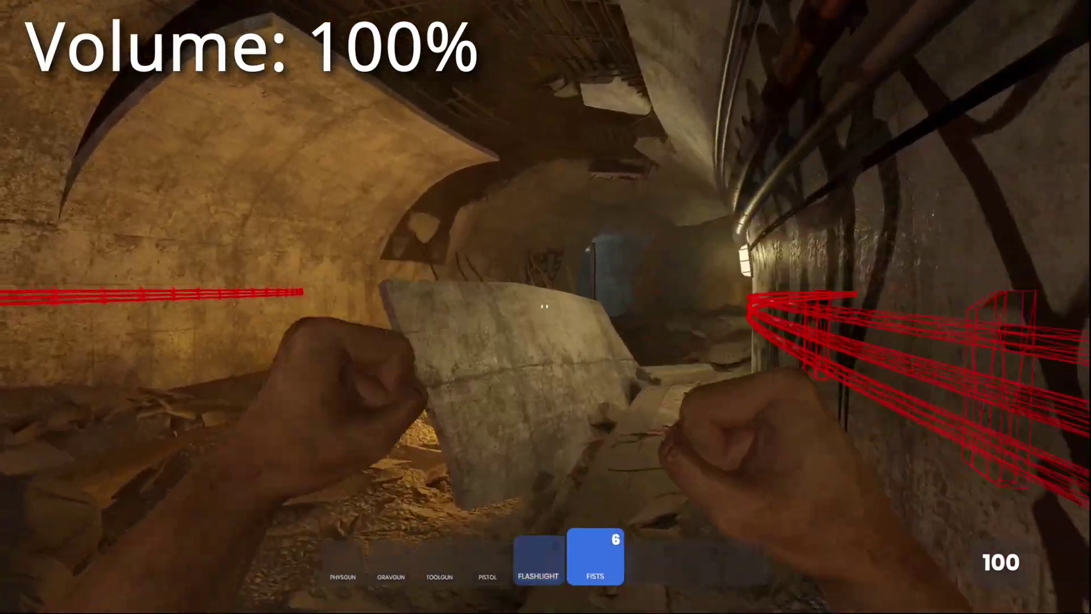
{"action": "key", "text": "5"}
{"action": "key", "text": "a"}
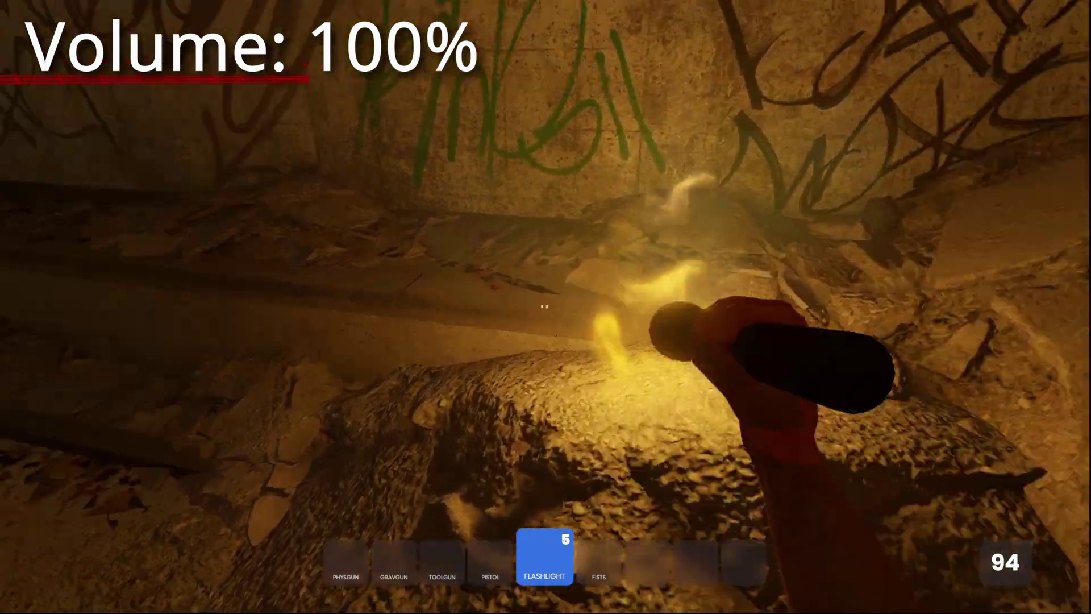
{"action": "key", "text": "w"}
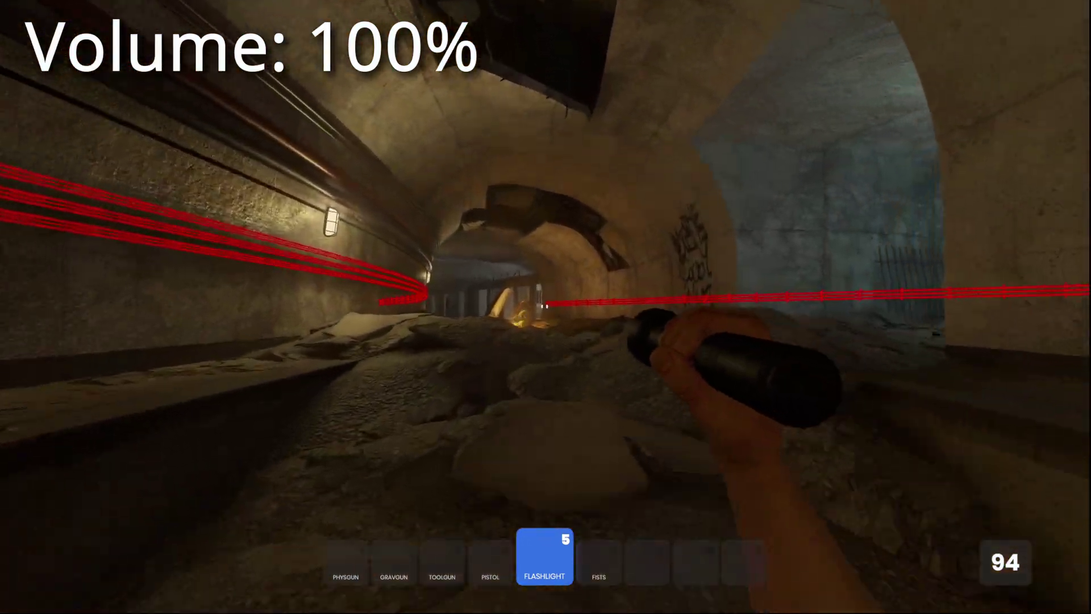
{"action": "key", "text": "w"}
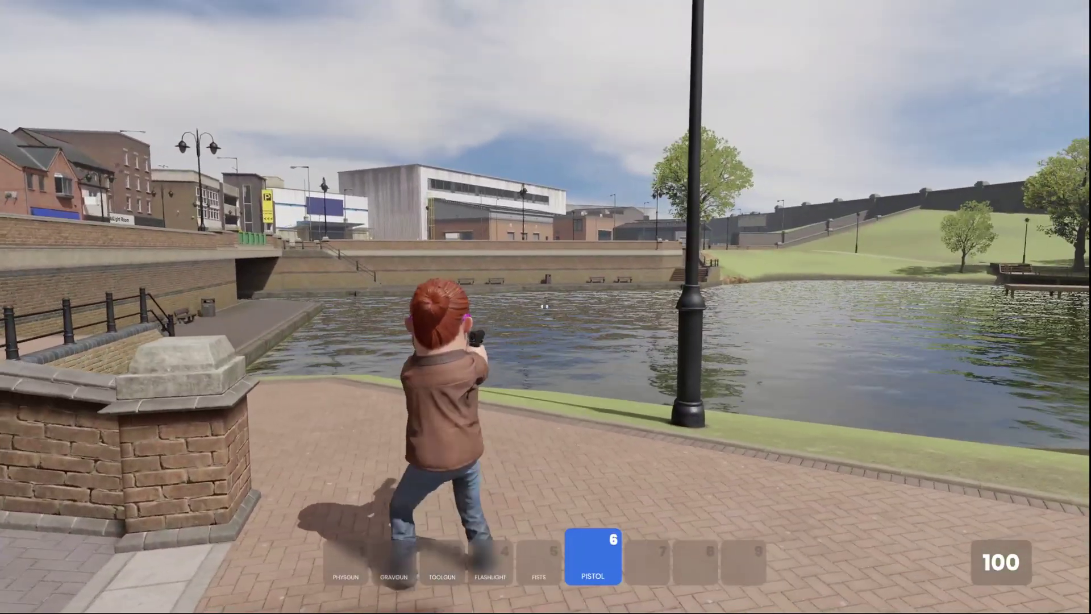
Step: Run r_light_probe_volume_debug_grid 1 in the developer console and return to the game
{"action": "key", "text": "grave"}
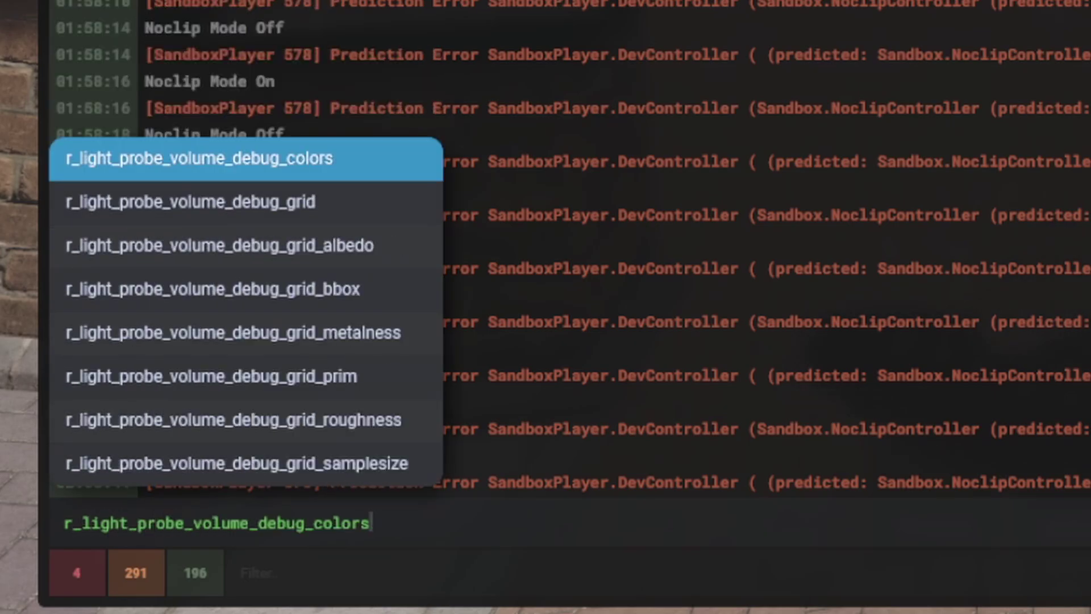
{"action": "type", "text": "1"}
{"action": "key", "text": "Return"}
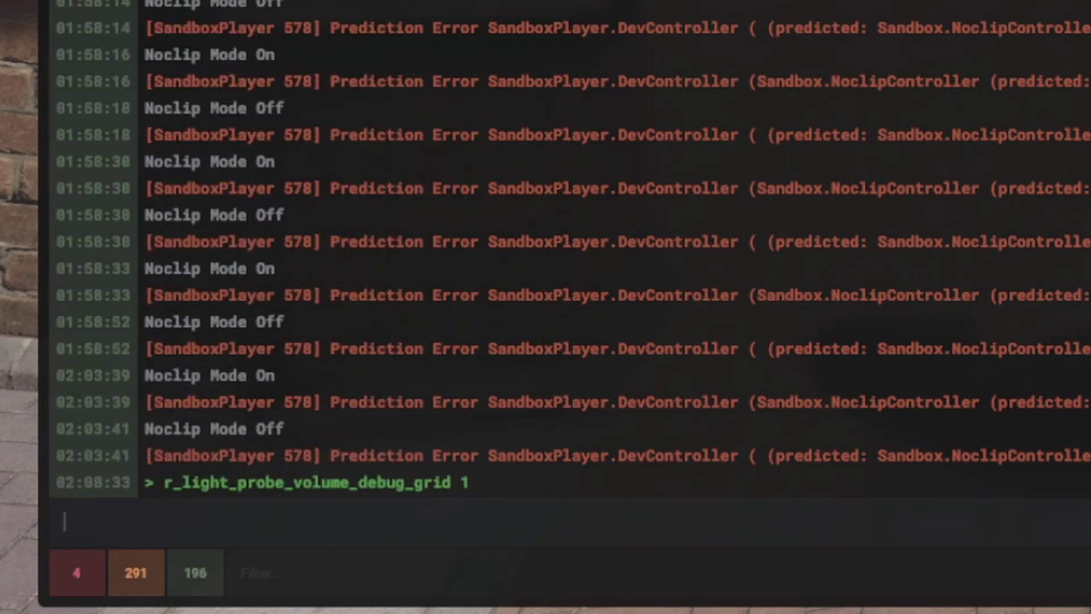
{"action": "key", "text": "grave"}
Step: Examine the light probe debug spheres along the street and under the lamps inside the car park
{"action": "key", "text": "w"}
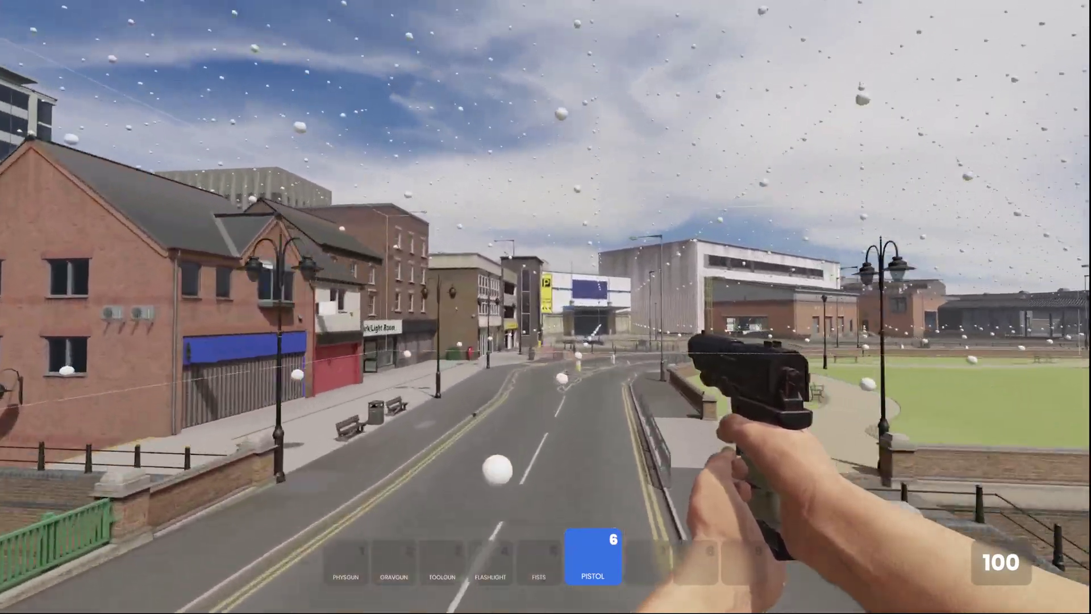
{"action": "key", "text": "w"}
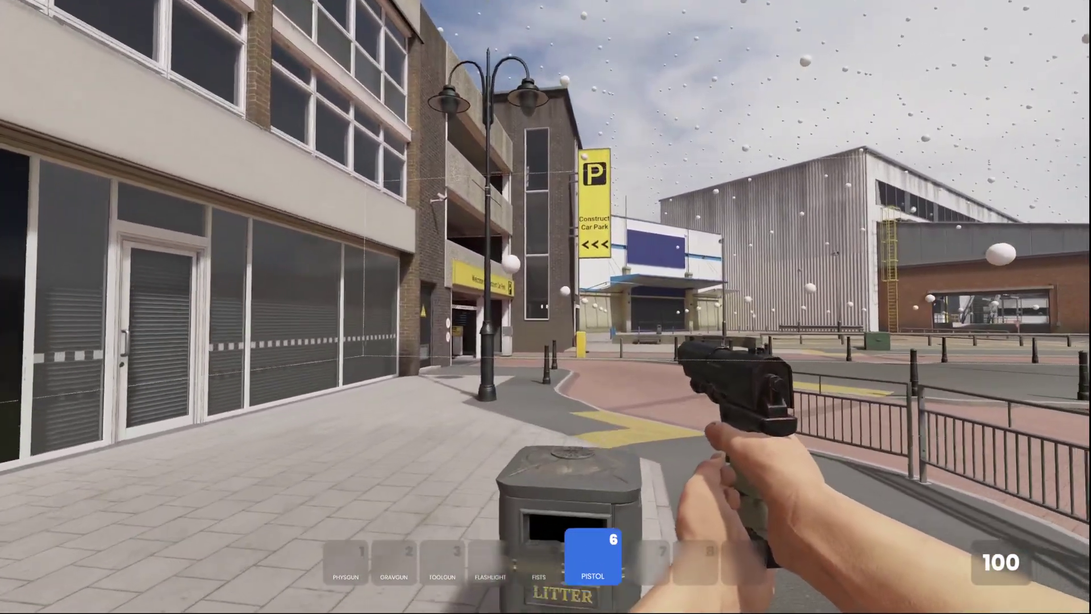
{"action": "key", "text": "w"}
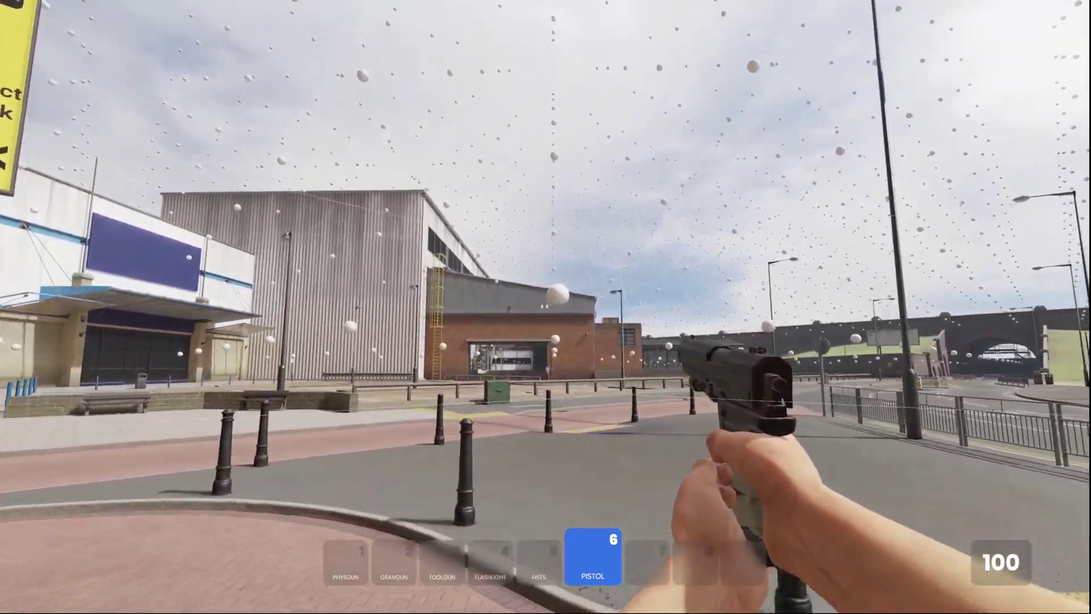
{"action": "key", "text": "w"}
{"action": "key", "text": "w"}
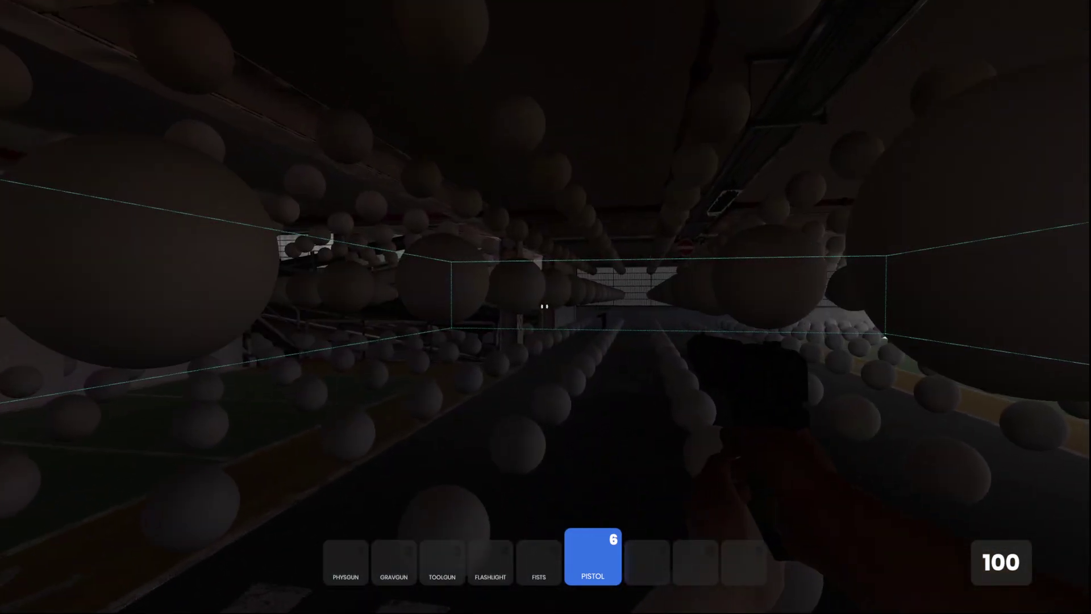
{"action": "key", "text": "w"}
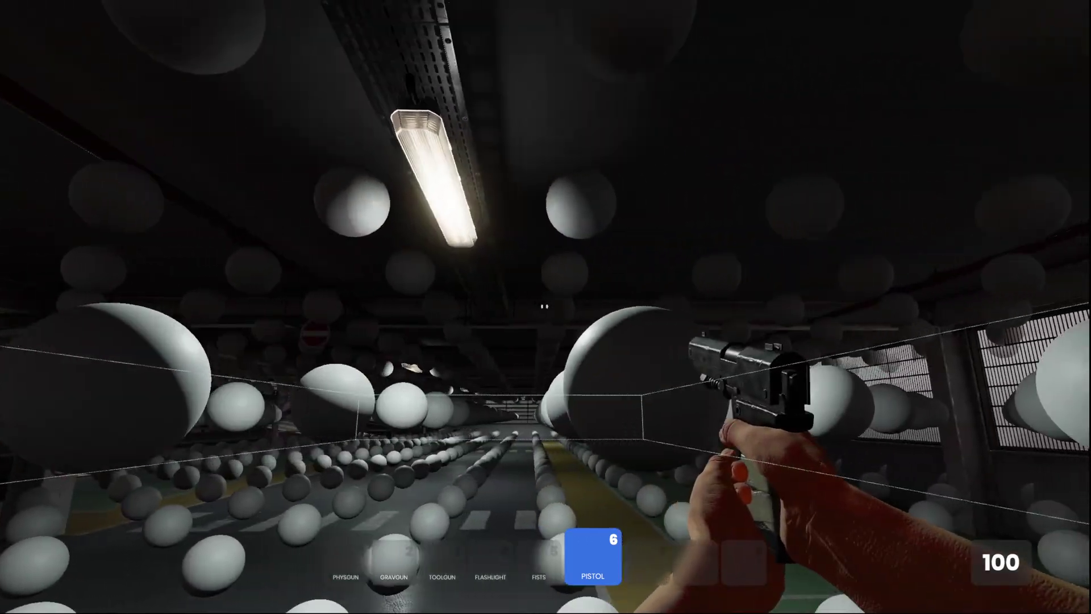
{"action": "key", "text": "d"}
{"action": "key", "text": "w"}
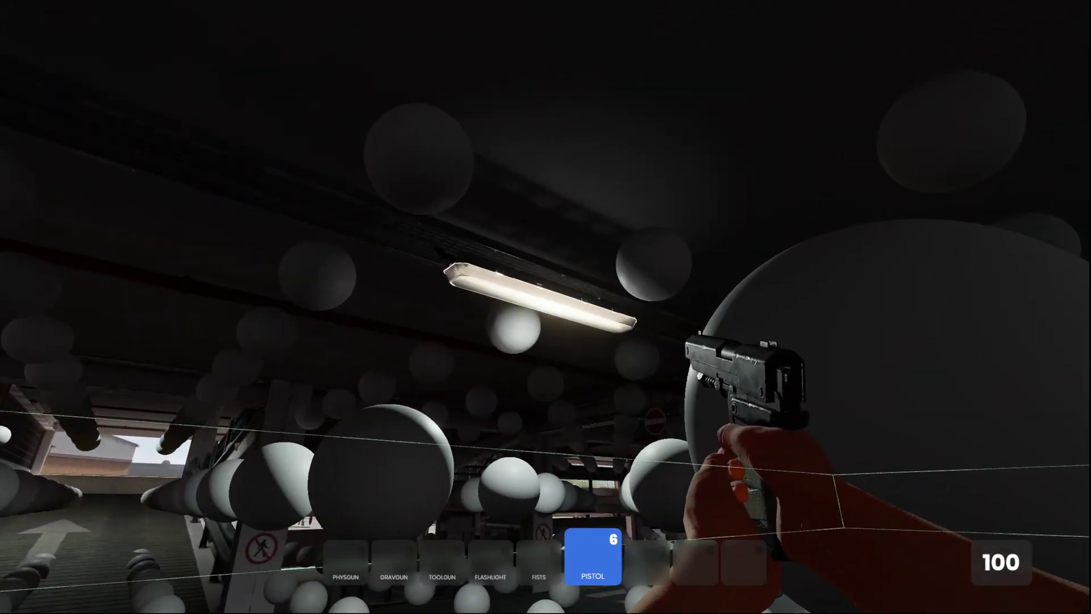
{"action": "left_click", "coordinate": [545, 307]}
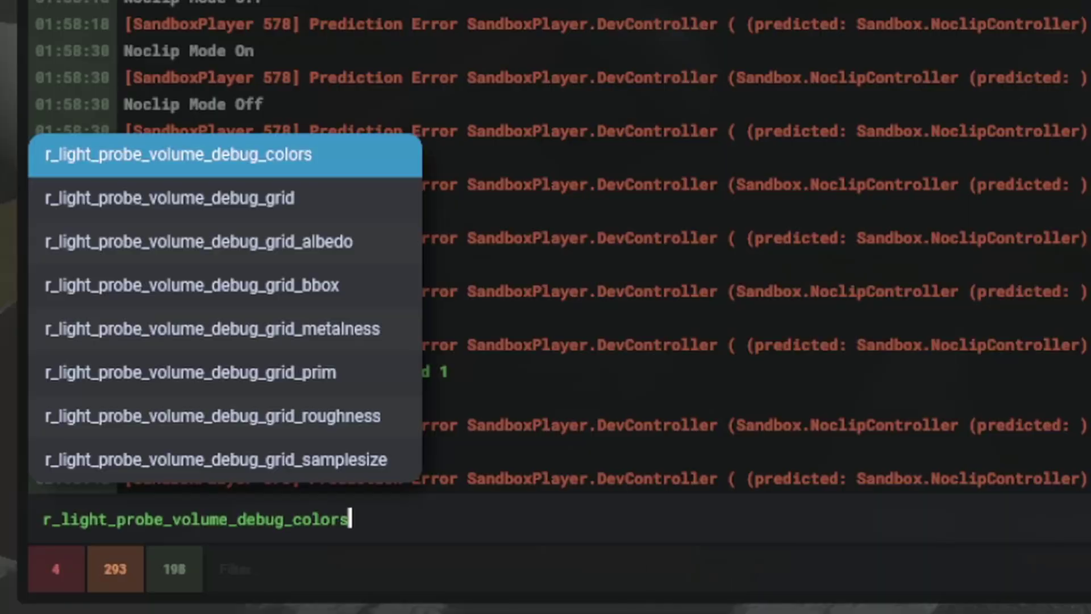
Step: Set r_light_probe_volume_debug_grid_metalness to 1, recall the r_light_probe_volume_debug_grid_roughness command, and return to the probe spheres in the game
{"action": "key", "text": "Down"}
{"action": "key", "text": "Down"}
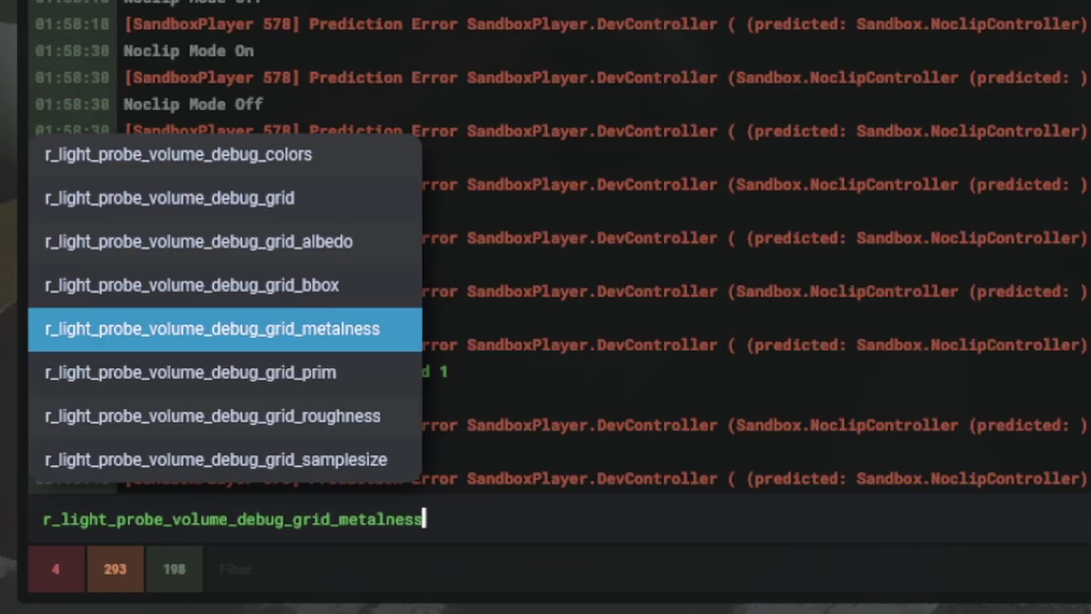
{"action": "key", "text": "Down"}
{"action": "key", "text": "Up"}
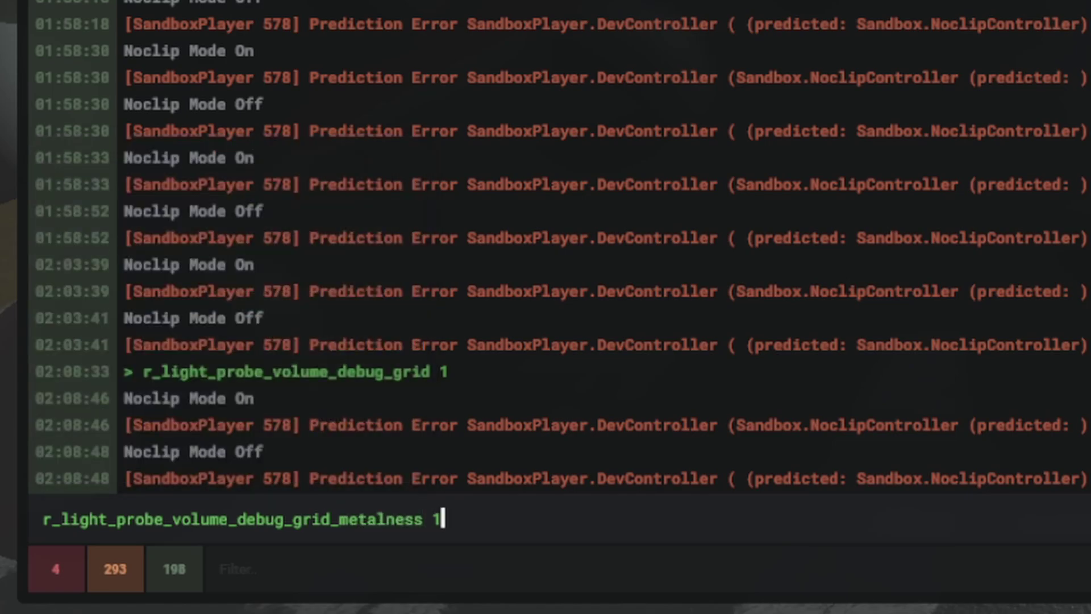
{"action": "key", "text": "Return"}
{"action": "key", "text": "Up"}
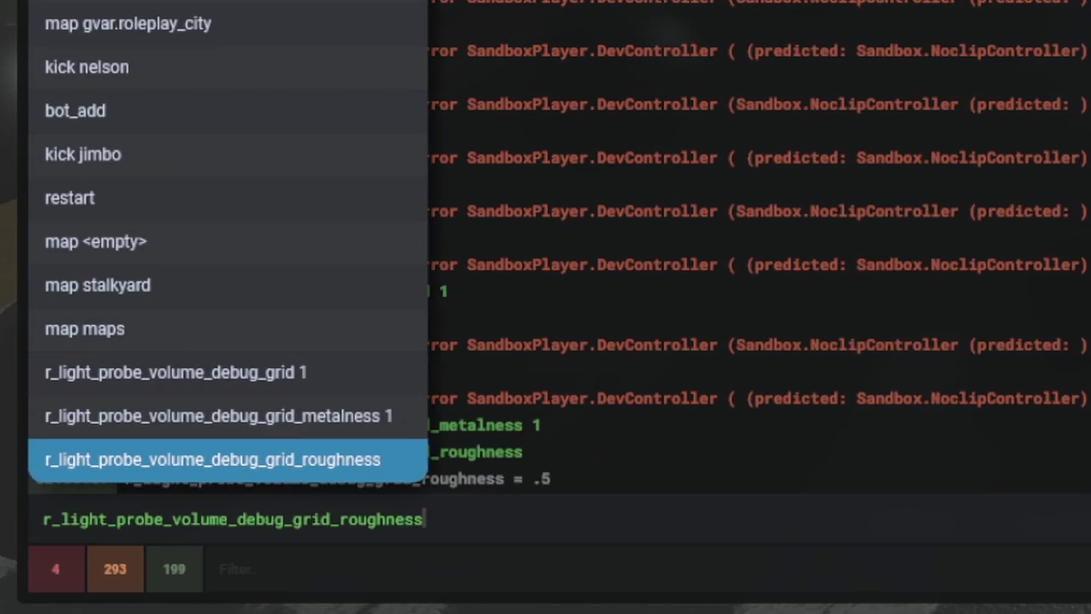
{"action": "key", "text": "grave"}
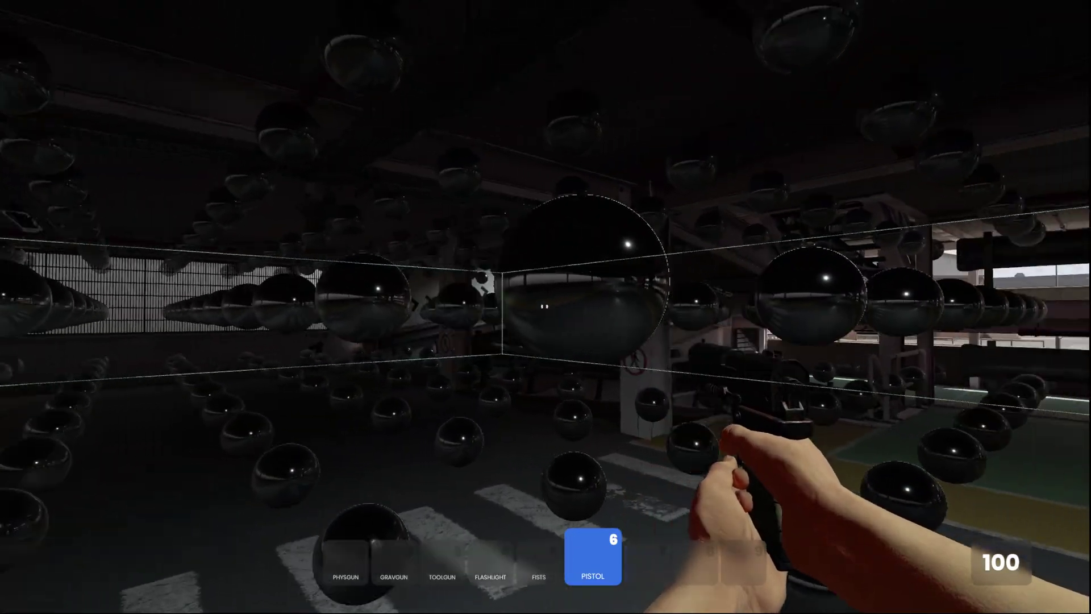
{"action": "key", "text": "w"}
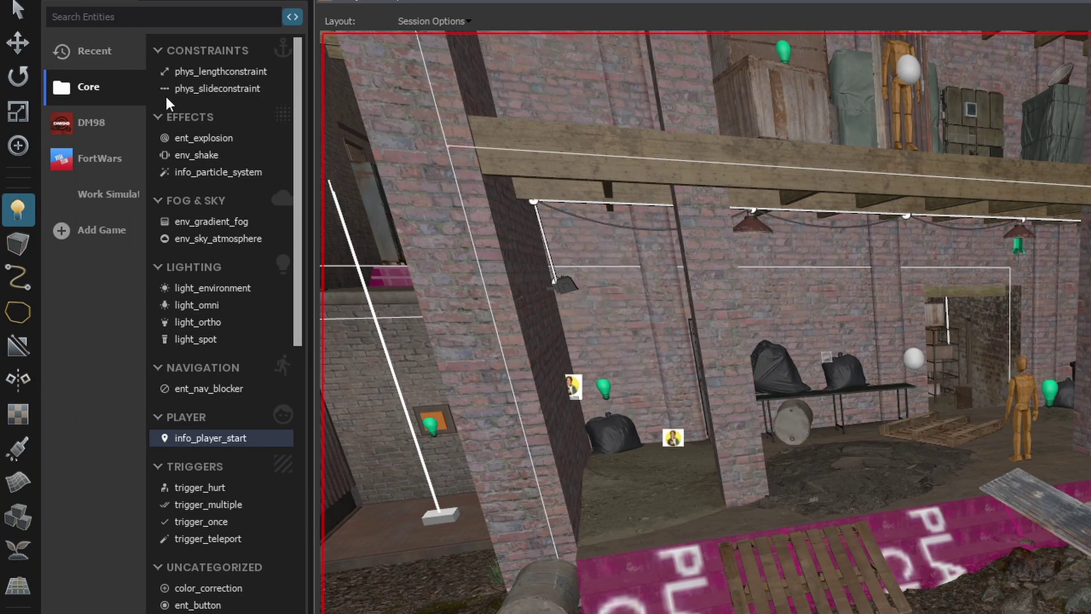
Step: Switch the Core entity list from class names to readable names and look through its categories down to Uncategorized
{"action": "mouse_move", "coordinate": [299, 100]}
{"action": "left_mouse_down"}
{"action": "mouse_move", "coordinate": [326, 349]}
{"action": "mouse_move", "coordinate": [318, 132]}
{"action": "mouse_move", "coordinate": [307, 109]}
{"action": "left_mouse_up"}
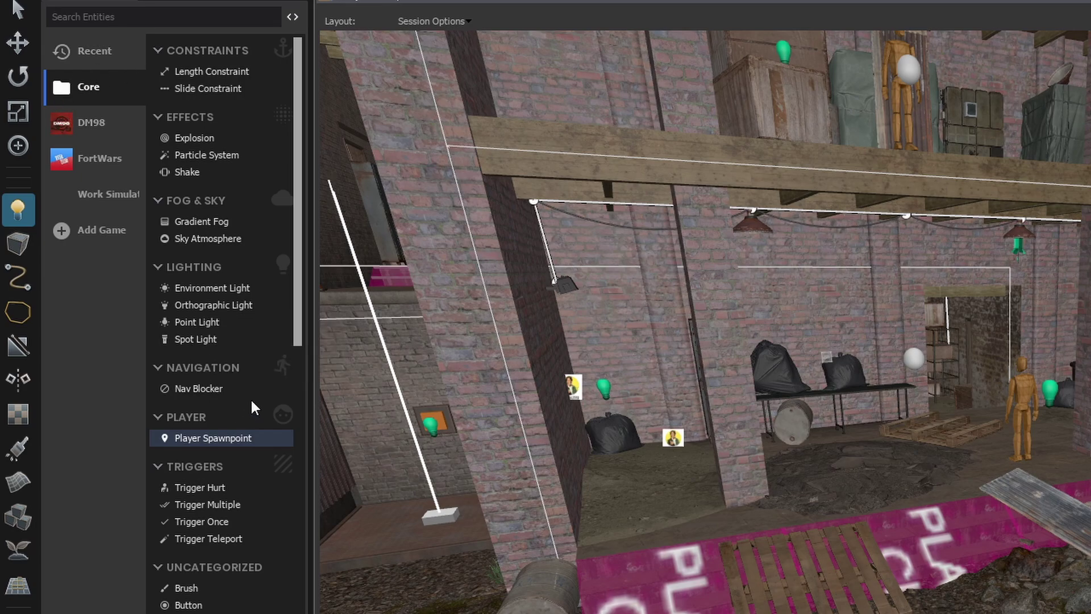
{"action": "scroll", "coordinate": [251, 402], "scroll_direction": "down", "scroll_amount": 10}
{"action": "scroll", "coordinate": [273, 401], "scroll_direction": "up", "scroll_amount": 10}
{"action": "scroll", "coordinate": [159, 50], "scroll_direction": "down", "scroll_amount": 1}
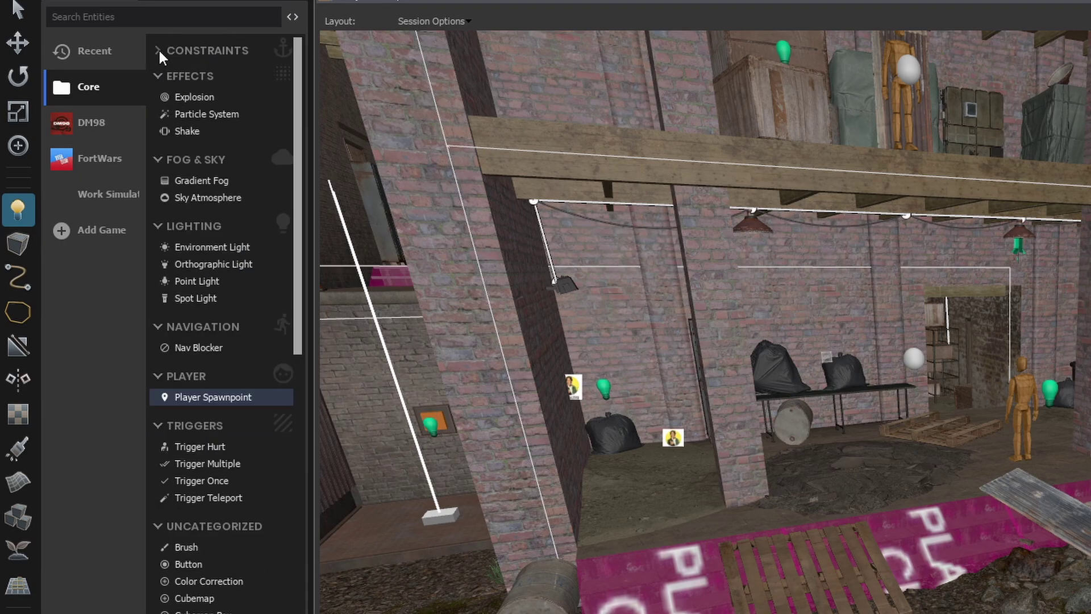
{"action": "scroll", "coordinate": [170, 44], "scroll_direction": "up", "scroll_amount": 1}
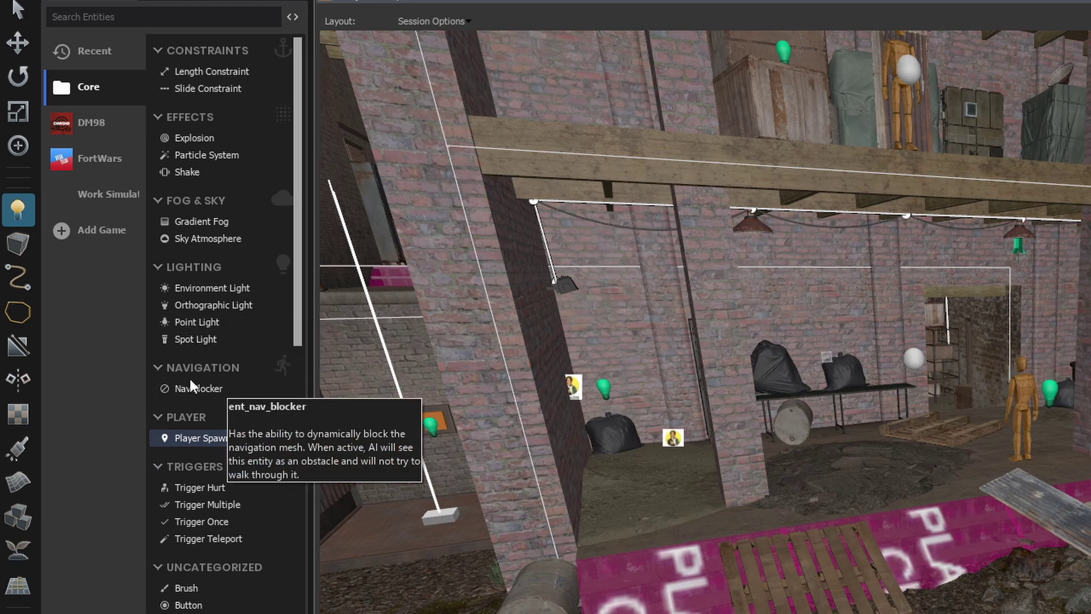
{"action": "scroll", "coordinate": [216, 415], "scroll_direction": "down", "scroll_amount": 1}
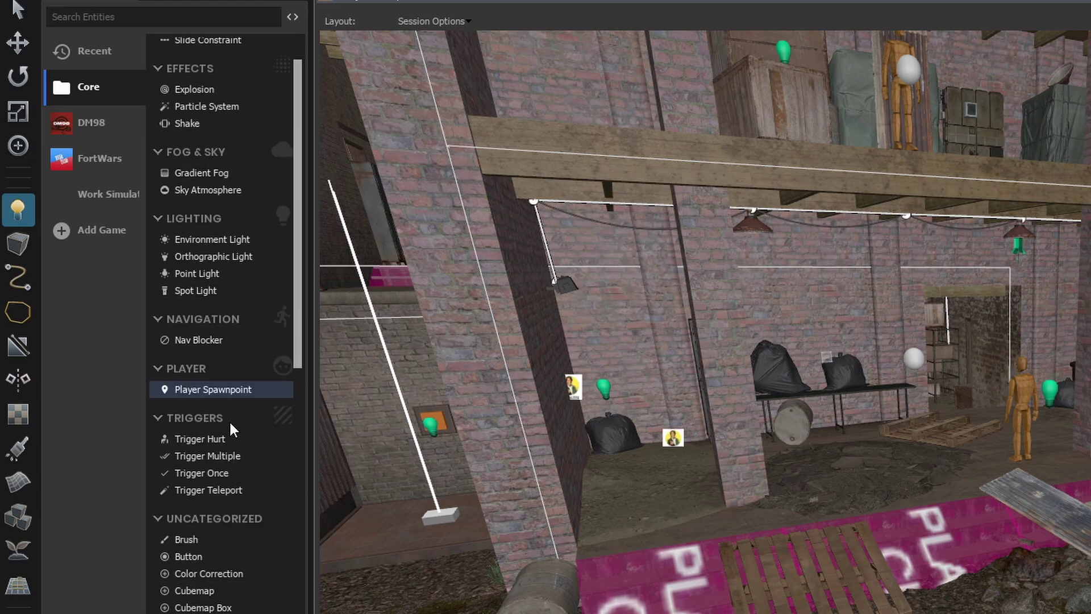
{"action": "scroll", "coordinate": [229, 431], "scroll_direction": "down", "scroll_amount": 2}
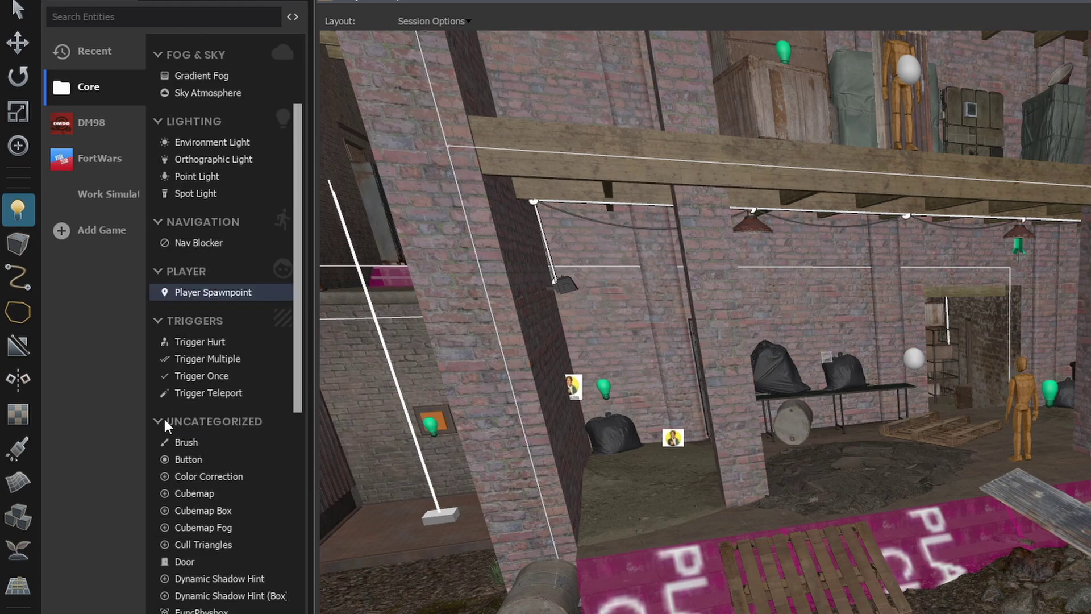
Step: Look through the Uncategorized Core entities, and show the DM98 game's entities by class name
{"action": "scroll", "coordinate": [234, 422], "scroll_direction": "down", "scroll_amount": 5}
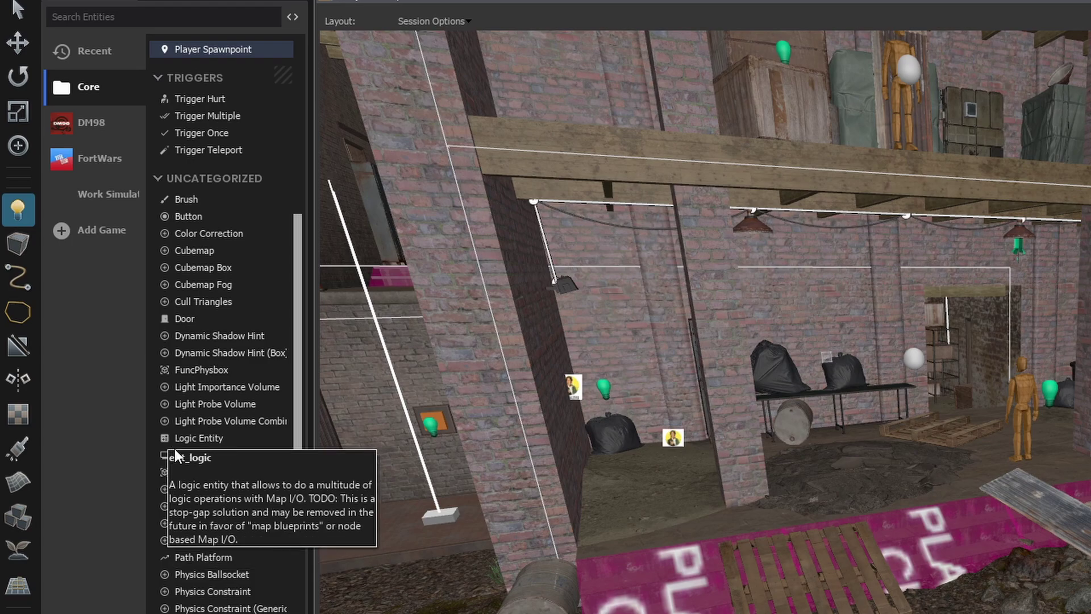
{"action": "scroll", "coordinate": [188, 431], "scroll_direction": "down", "scroll_amount": 5}
{"action": "scroll", "coordinate": [193, 318], "scroll_direction": "up", "scroll_amount": 7}
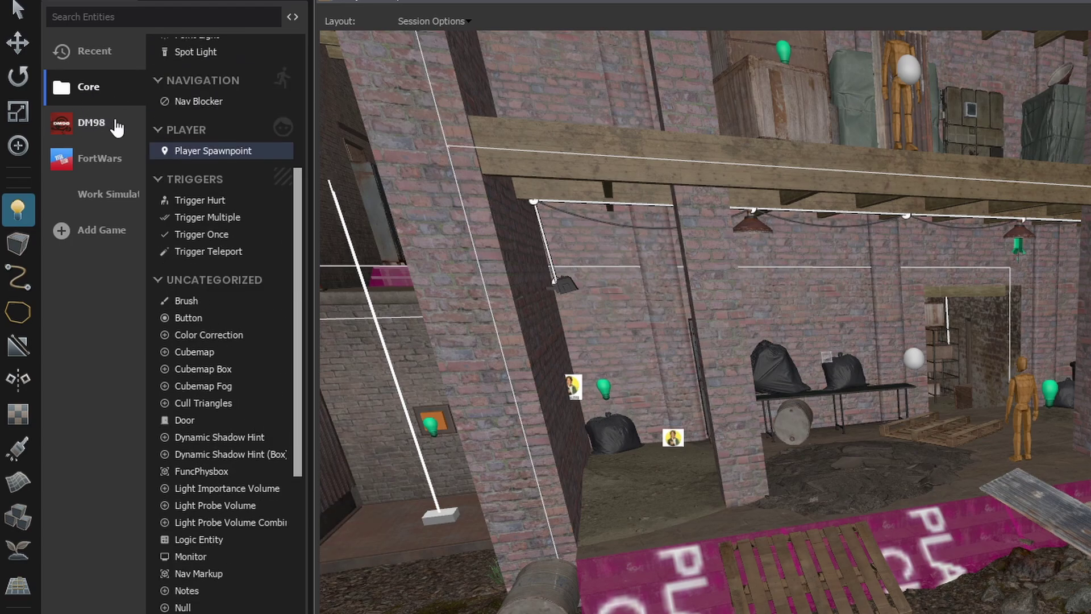
{"action": "left_click", "coordinate": [91, 124]}
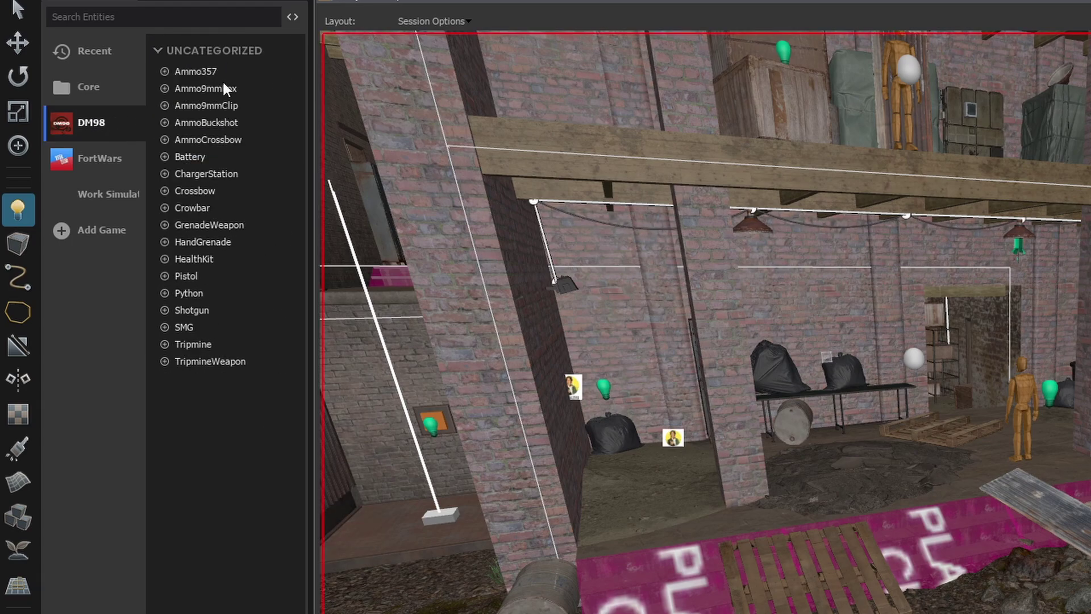
{"action": "left_click", "coordinate": [294, 18]}
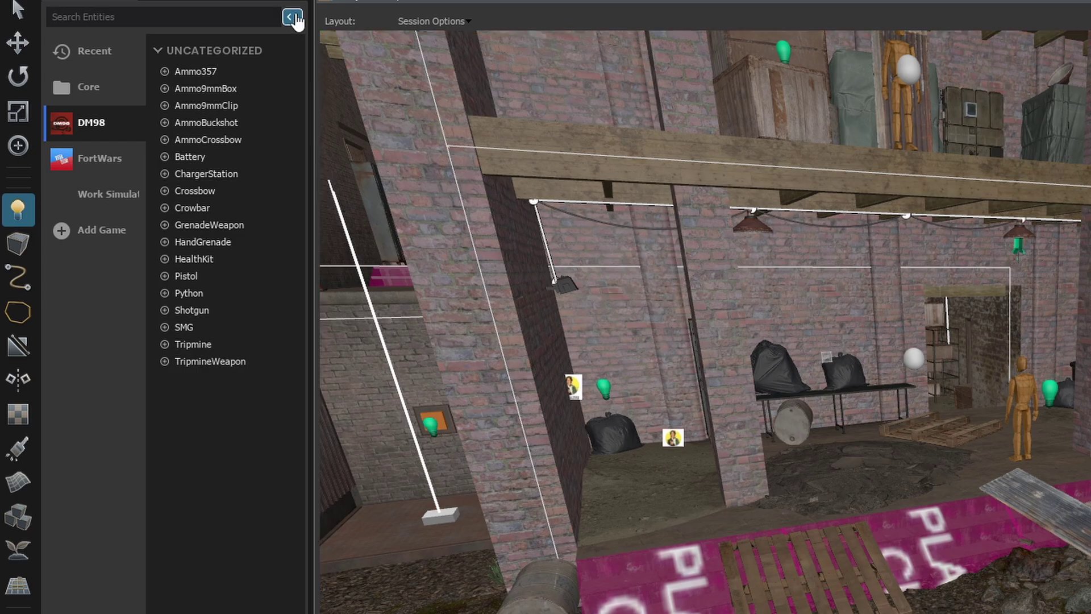
{"action": "left_click", "coordinate": [294, 23]}
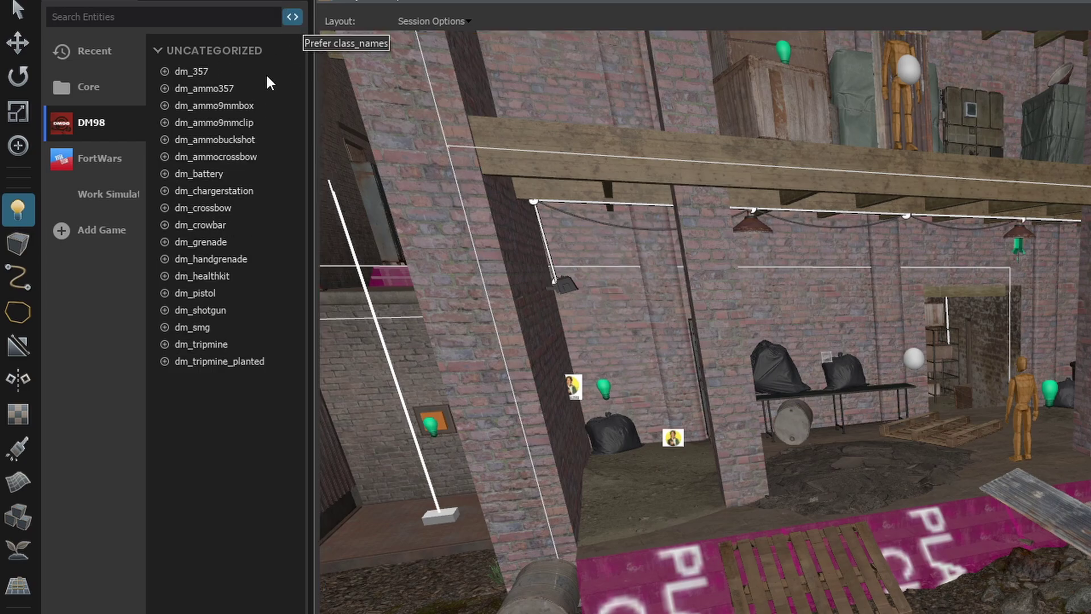
Step: Return to the Core entities and compare their class names with readable names, leaving readable names active
{"action": "left_click", "coordinate": [88, 87]}
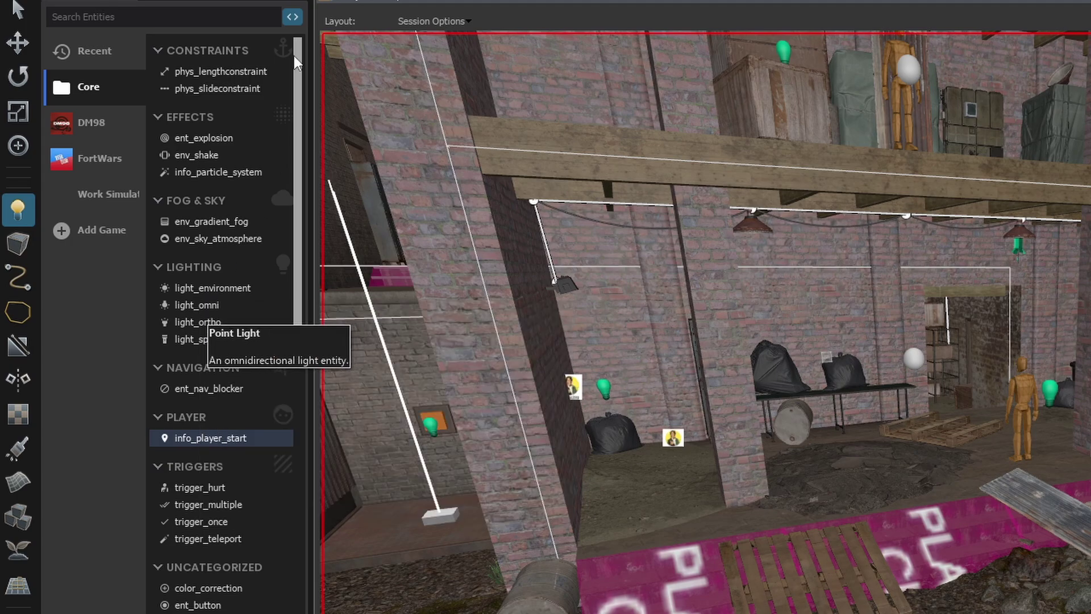
{"action": "left_click", "coordinate": [292, 17]}
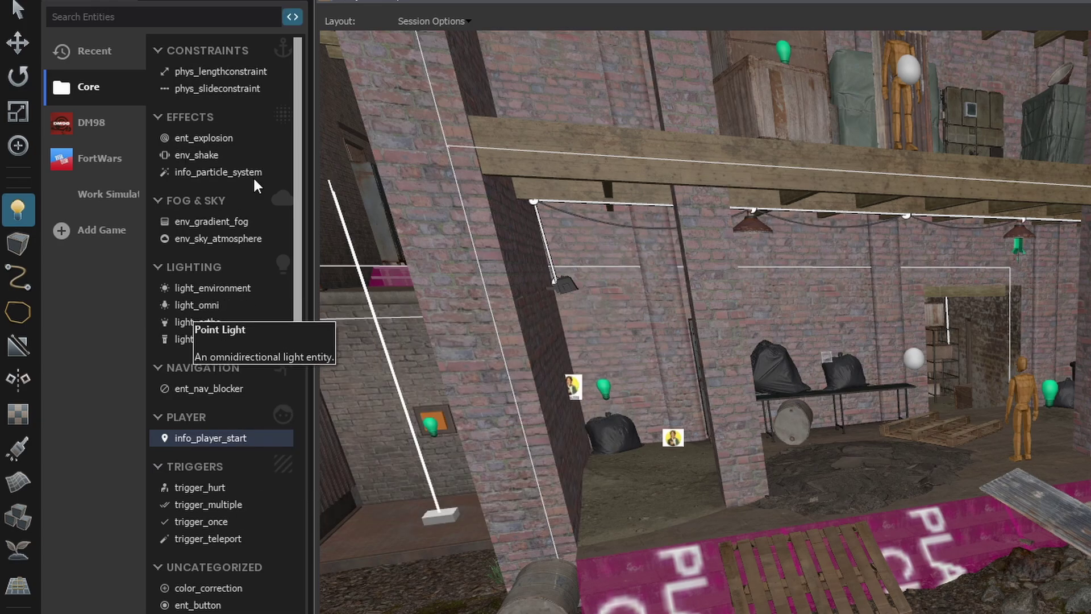
{"action": "left_click", "coordinate": [295, 18]}
{"action": "left_click", "coordinate": [297, 20]}
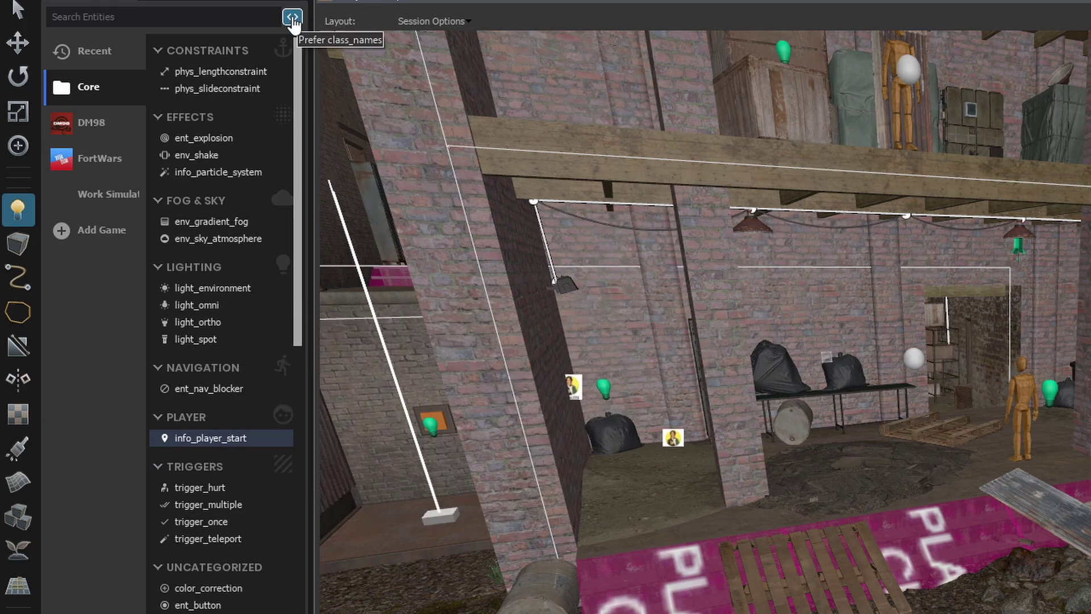
{"action": "left_click", "coordinate": [292, 20]}
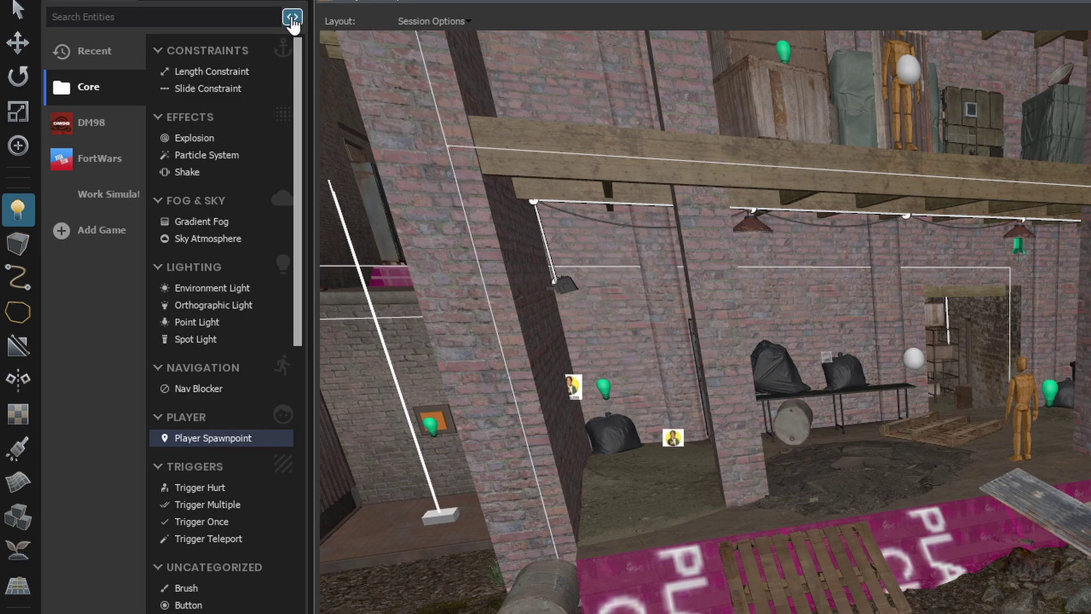
{"action": "left_click", "coordinate": [293, 19]}
{"action": "left_click", "coordinate": [291, 18]}
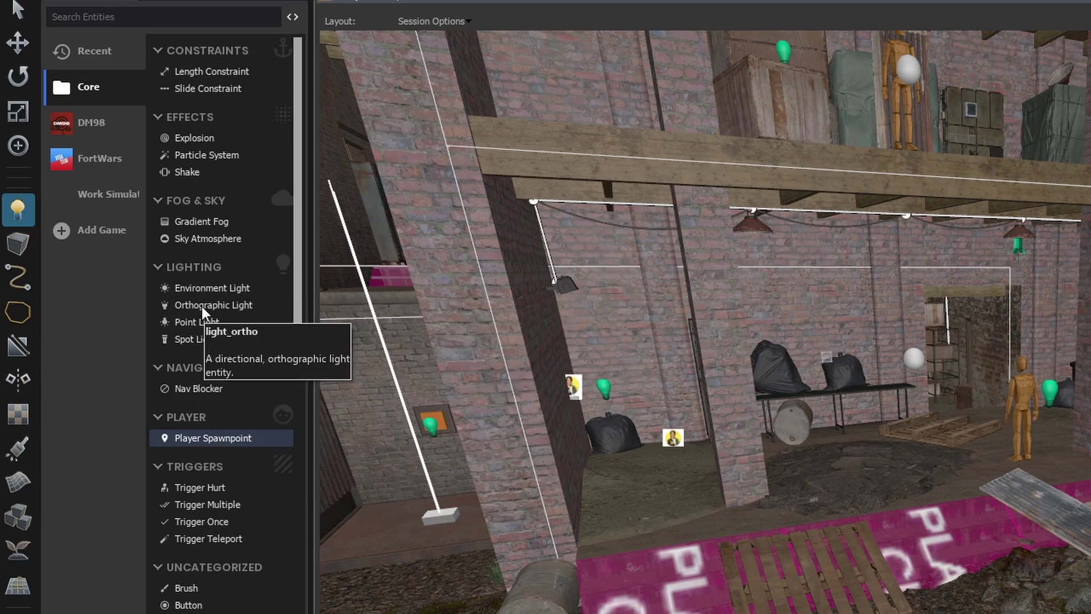
Step: Browse the S&works games whose entities can be added, and close the list without adding any
{"action": "left_click", "coordinate": [92, 233]}
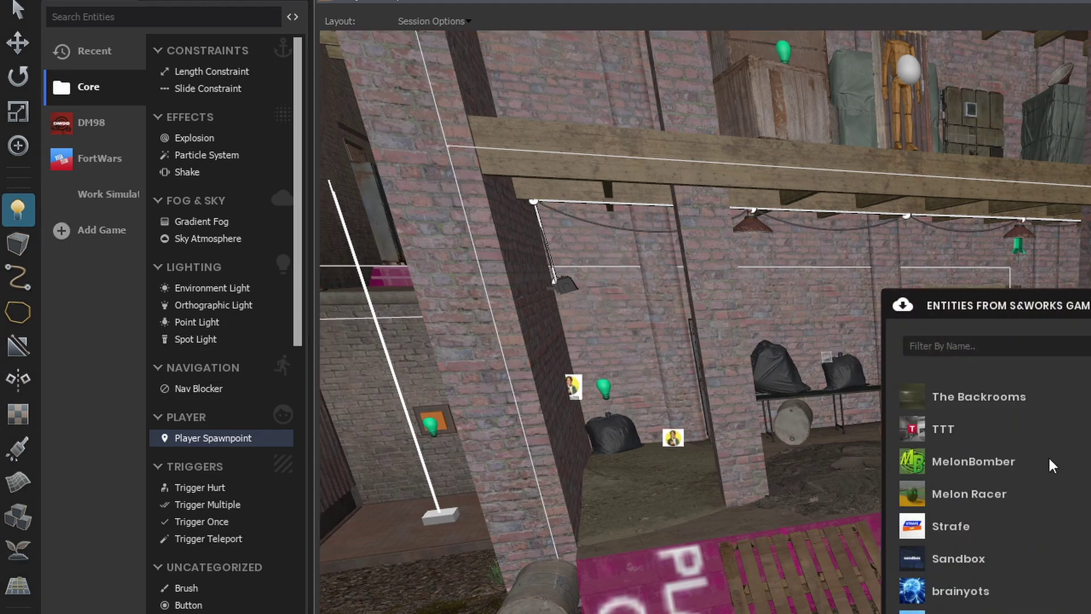
{"action": "scroll", "coordinate": [575, 404], "scroll_direction": "down", "scroll_amount": 5}
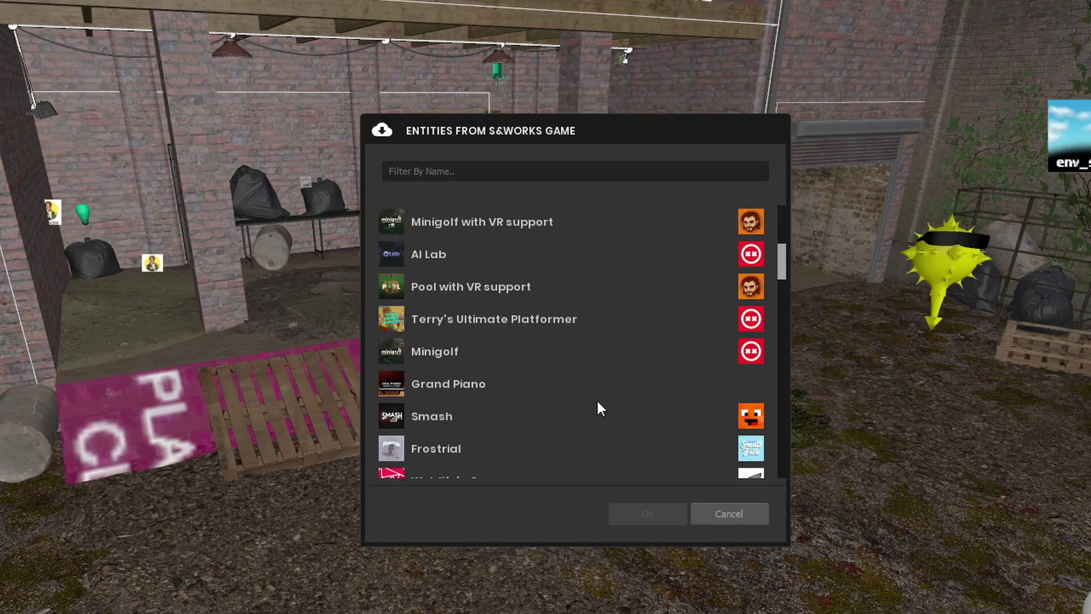
{"action": "scroll", "coordinate": [602, 397], "scroll_direction": "down", "scroll_amount": 10}
{"action": "left_click", "coordinate": [730, 513]}
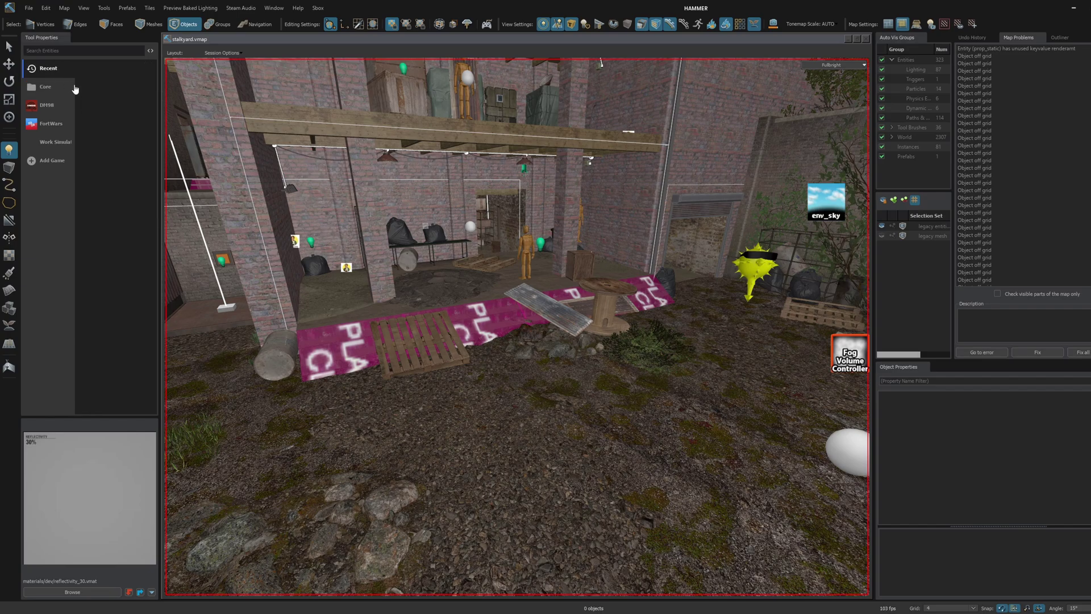
Step: Show the Core entity categories again and look over the list
{"action": "left_click", "coordinate": [46, 86]}
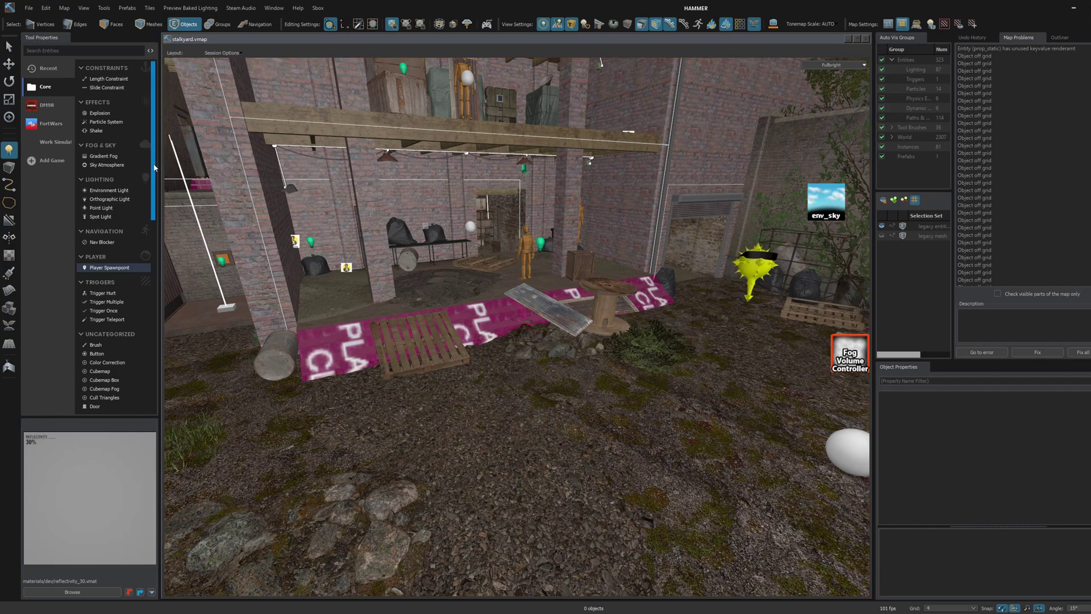
{"action": "left_click_drag", "start_coordinate": [154, 166], "coordinate": [150, 115]}
{"action": "key", "text": "w"}
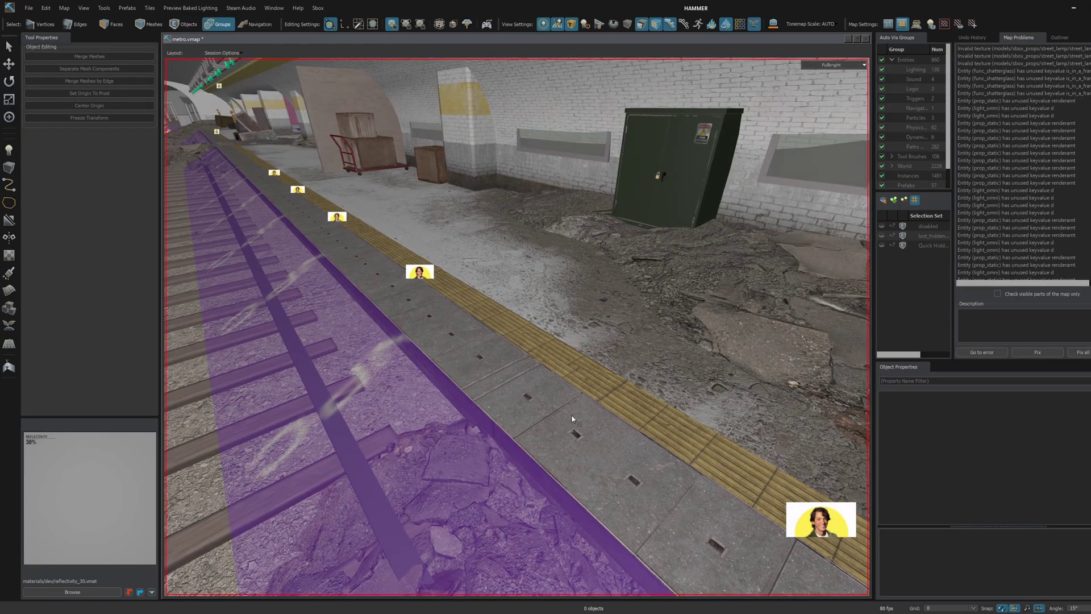
Step: Isolate the yellow paving strip along the metro platform edge and select all its contiguous faces
{"action": "key", "text": "3"}
{"action": "right_click_drag", "start_coordinate": [534, 389], "coordinate": [615, 458]}
{"action": "key", "text": "1"}
{"action": "key", "text": "5"}
{"action": "right_click_drag", "start_coordinate": [517, 326], "coordinate": [543, 402]}
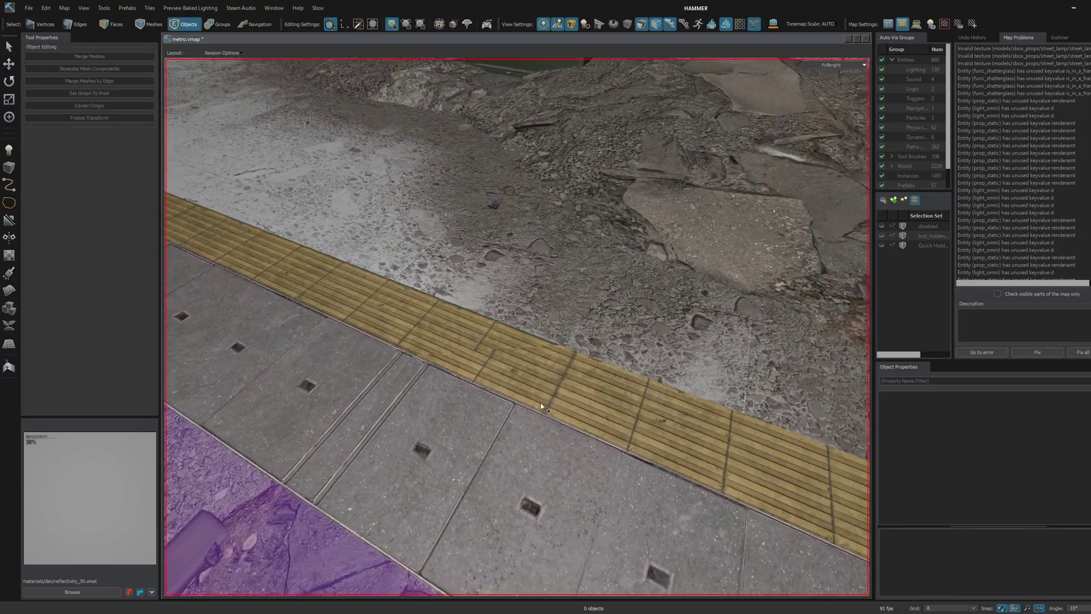
{"action": "key", "text": "3"}
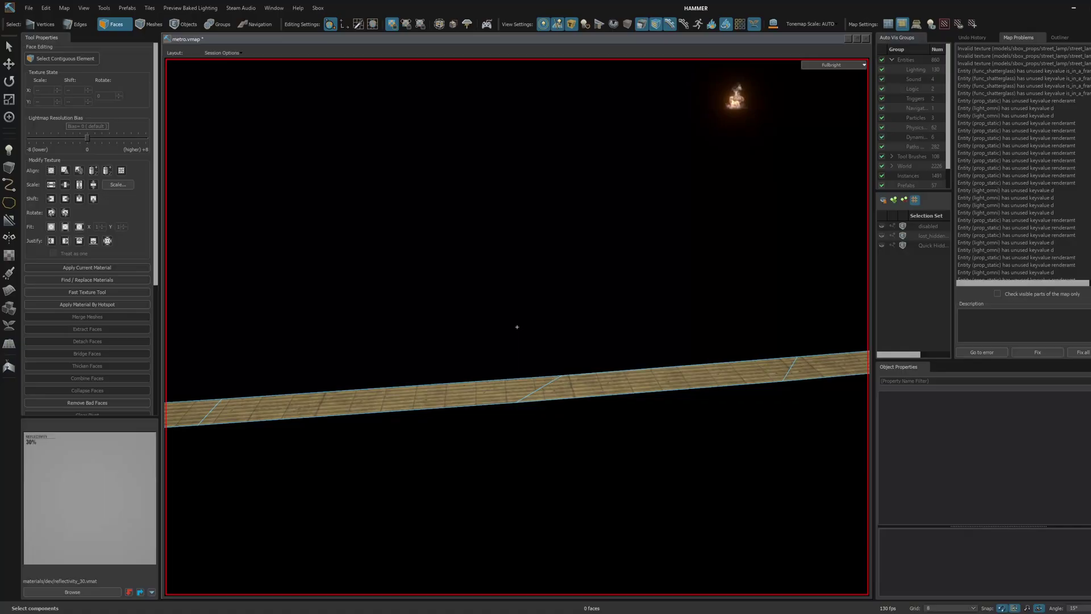
{"action": "scroll", "coordinate": [517, 327], "scroll_direction": "up", "scroll_amount": 3}
{"action": "double_click", "coordinate": [532, 449]}
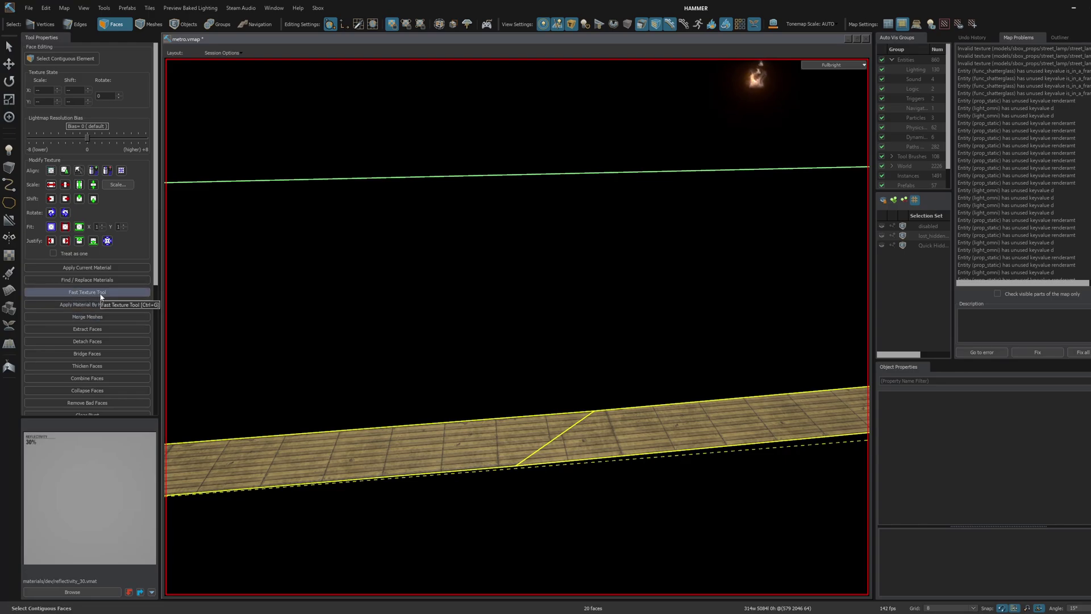
Step: Map the strip's faces to the elongated-bump tile with the Fast Texture Tool, using V Axis alignment, Tile V scale and Repeat 40
{"action": "left_click", "coordinate": [105, 292]}
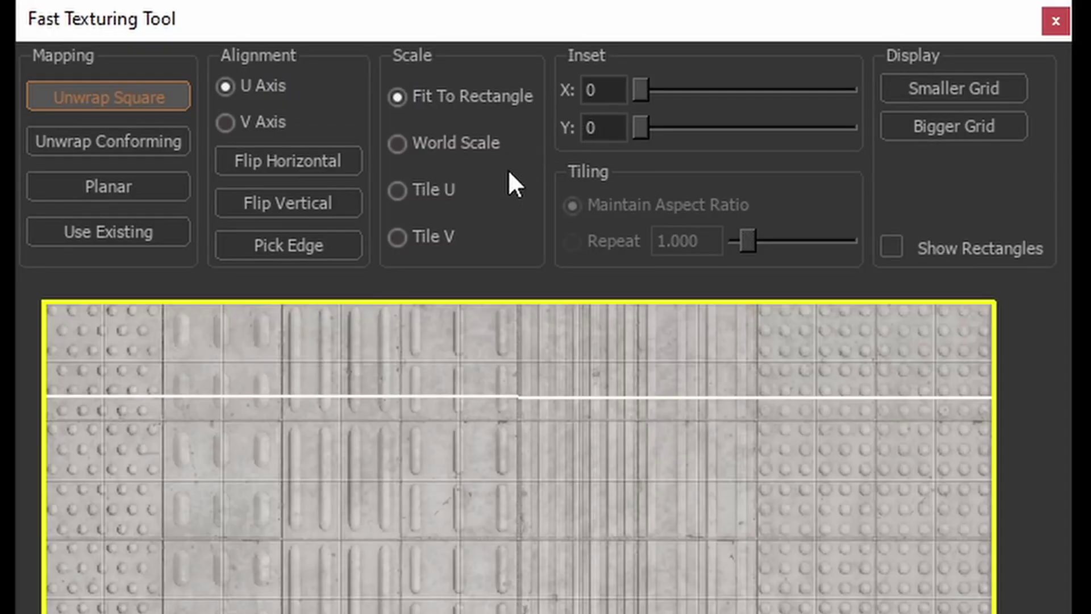
{"action": "left_click", "coordinate": [392, 192]}
{"action": "left_click", "coordinate": [398, 237]}
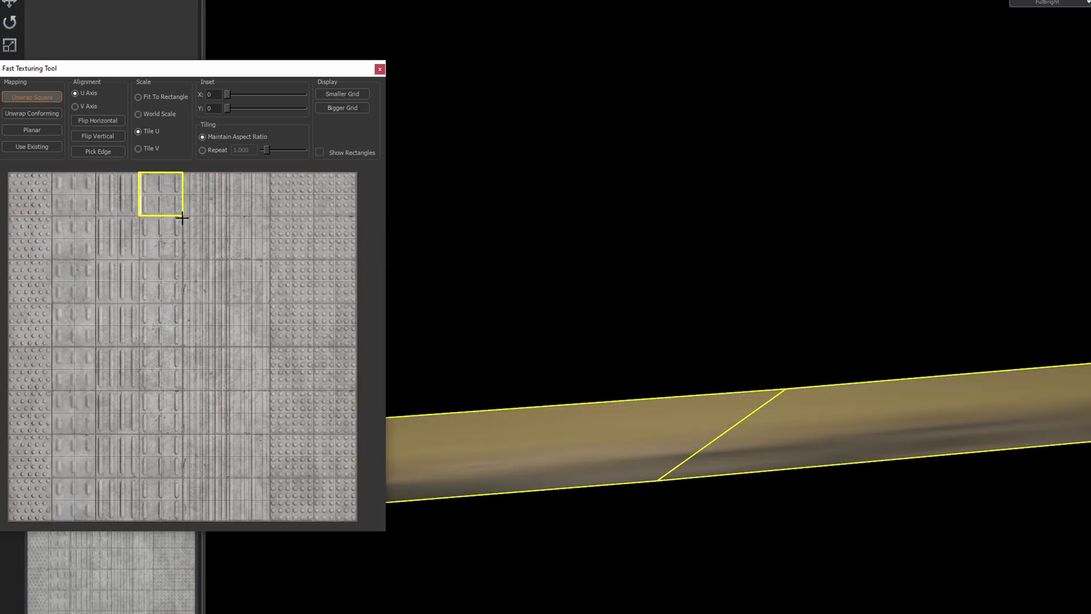
{"action": "left_click", "coordinate": [145, 146]}
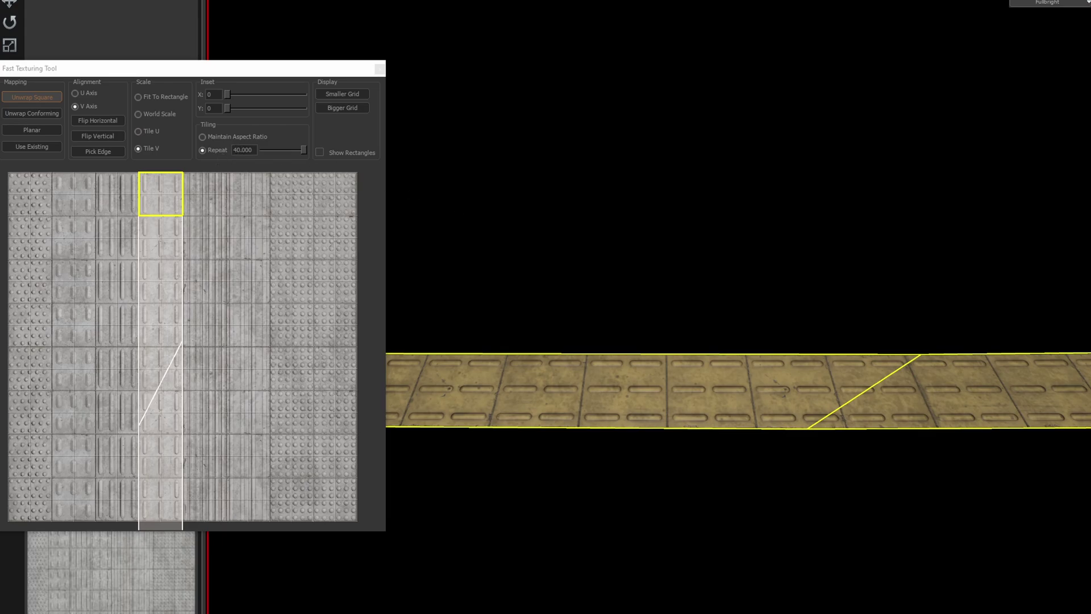
{"action": "right_click_drag", "start_coordinate": [651, 332], "coordinate": [650, 332]}
{"action": "key", "text": "z"}
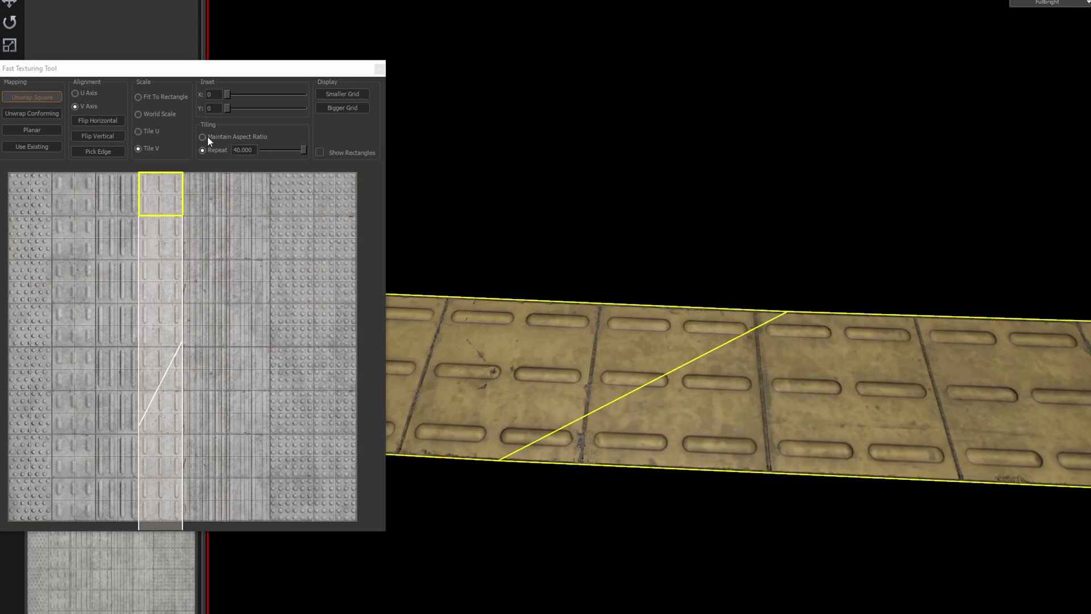
Step: Compare Maintain Aspect Ratio tiling with Repeat on the strip, and close the Fast Texturing Tool with Repeat active
{"action": "left_click", "coordinate": [203, 137]}
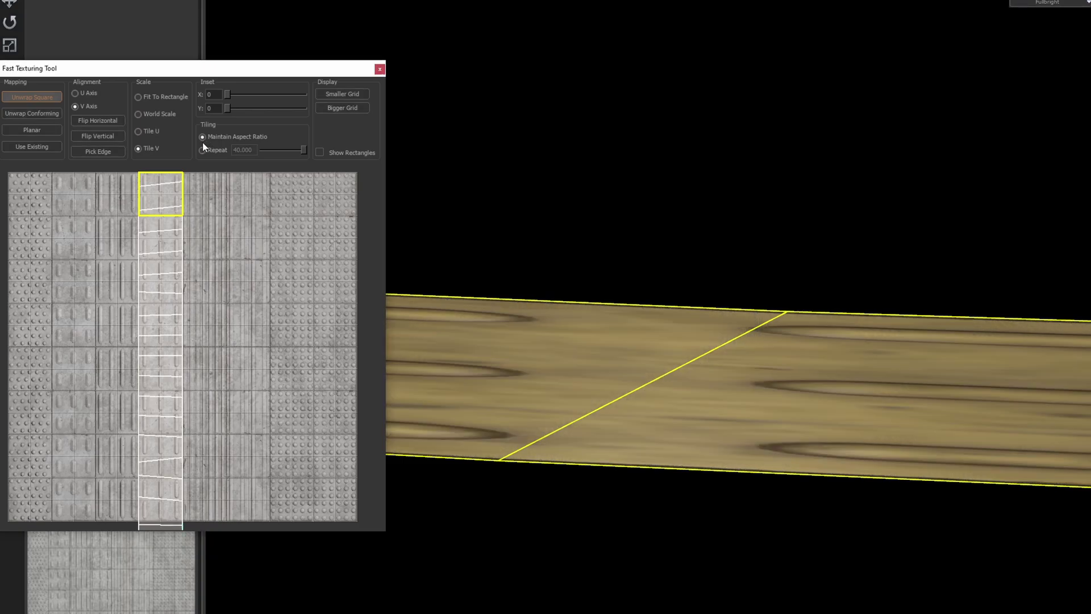
{"action": "scroll", "coordinate": [650, 390], "scroll_direction": "down", "scroll_amount": 3}
{"action": "scroll", "coordinate": [650, 390], "scroll_direction": "up", "scroll_amount": 1}
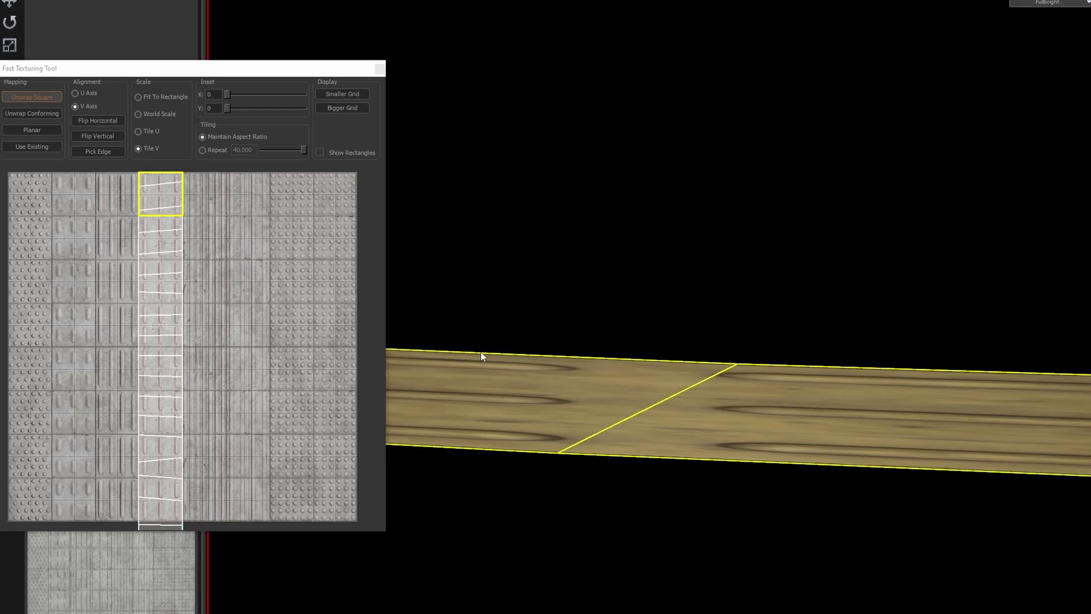
{"action": "left_click", "coordinate": [204, 148]}
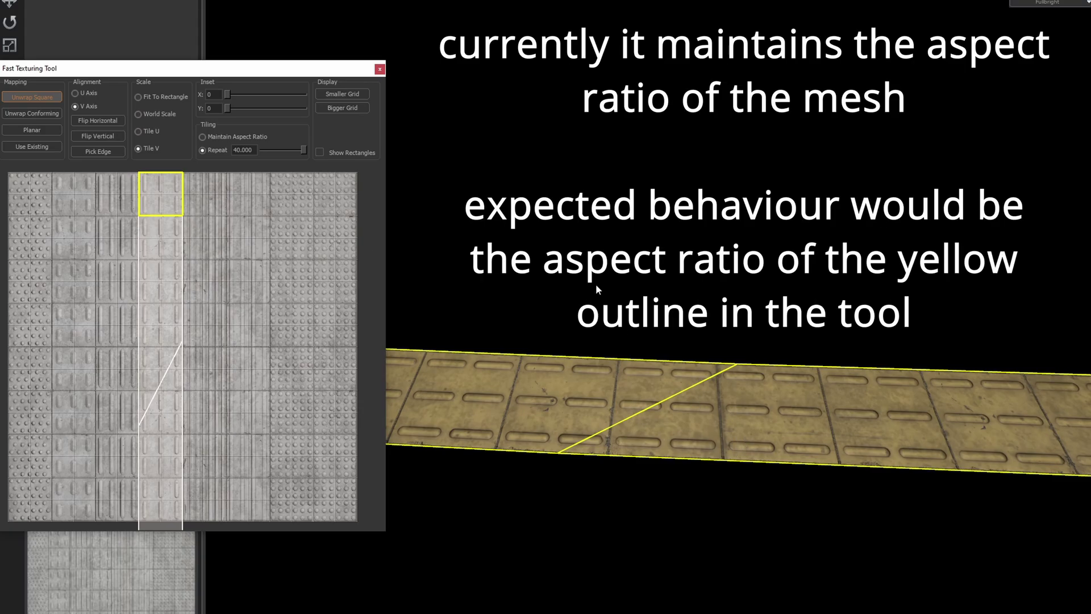
{"action": "left_click", "coordinate": [379, 69]}
{"action": "scroll", "coordinate": [594, 278], "scroll_direction": "up", "scroll_amount": 2}
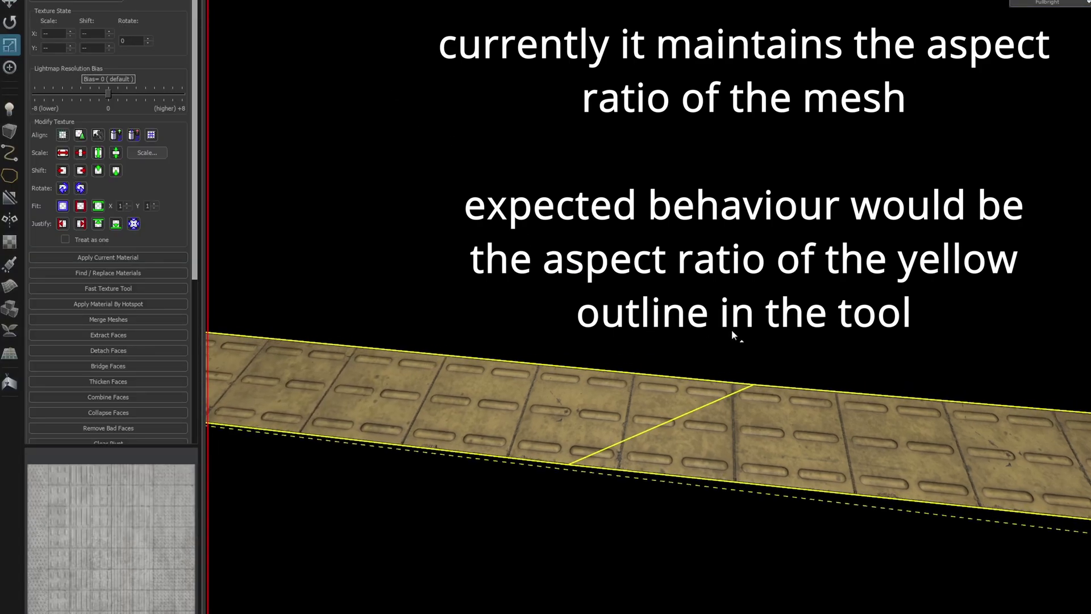
Step: Select the two-handed and right-hand HoldItem pose nodes in the animation graph and combine them into a group
{"action": "left_click_drag", "start_coordinate": [170, 44], "coordinate": [869, 489]}
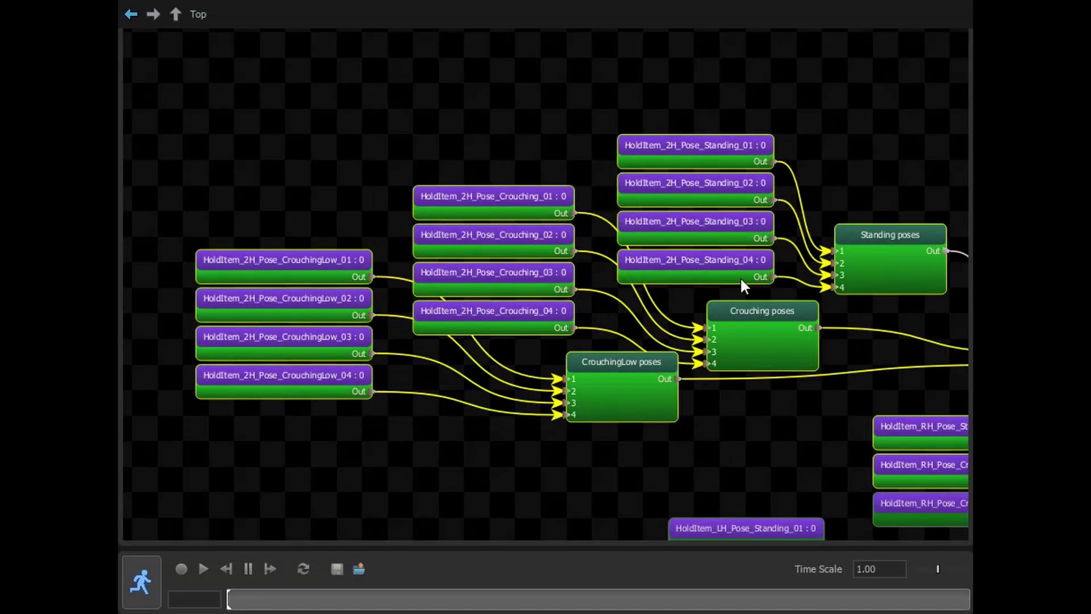
{"action": "right_click", "coordinate": [688, 202]}
{"action": "left_click", "coordinate": [757, 234]}
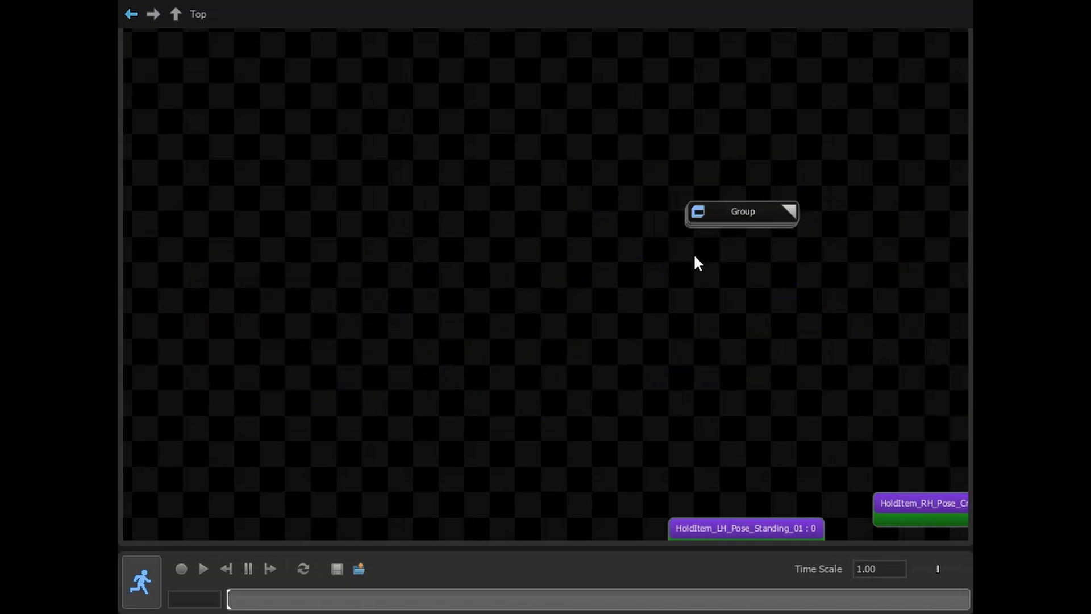
Step: Enter the new group and examine its nodes from Group Input across to Group Output
{"action": "double_click", "coordinate": [740, 219]}
{"action": "scroll", "coordinate": [711, 250], "scroll_direction": "down", "scroll_amount": 2}
{"action": "scroll", "coordinate": [284, 287], "scroll_direction": "up", "scroll_amount": 2}
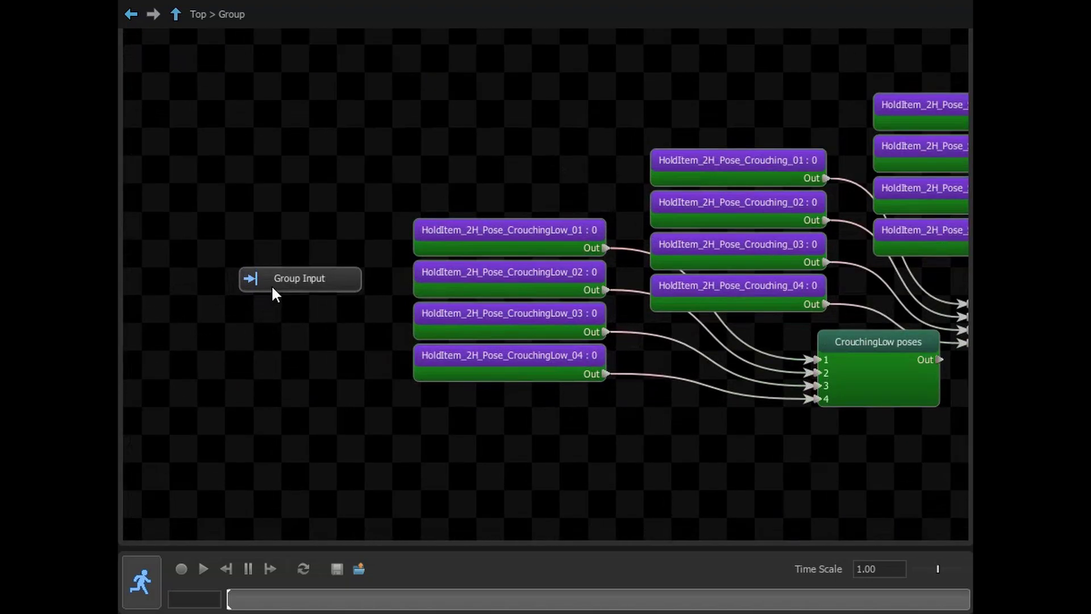
{"action": "scroll", "coordinate": [608, 284], "scroll_direction": "down", "scroll_amount": 2}
{"action": "middle_click_drag", "start_coordinate": [769, 262], "coordinate": [366, 284]}
{"action": "scroll", "coordinate": [696, 329], "scroll_direction": "up", "scroll_amount": 3}
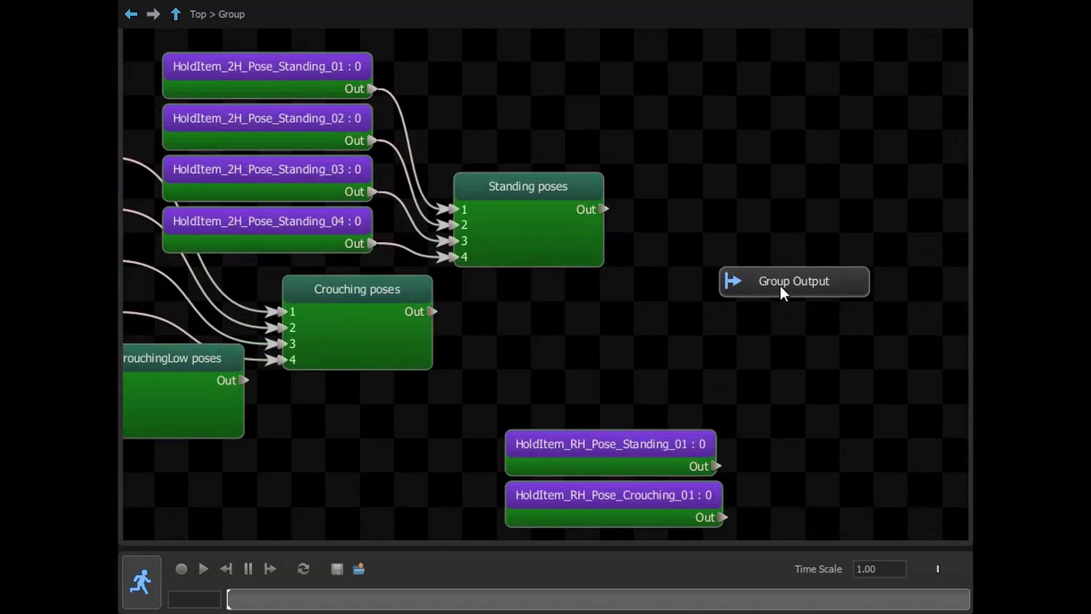
Step: Repeat the grouping of the two-handed and right-hand HoldItem pose nodes at the graph's top level
{"action": "left_click_drag", "start_coordinate": [170, 45], "coordinate": [874, 487]}
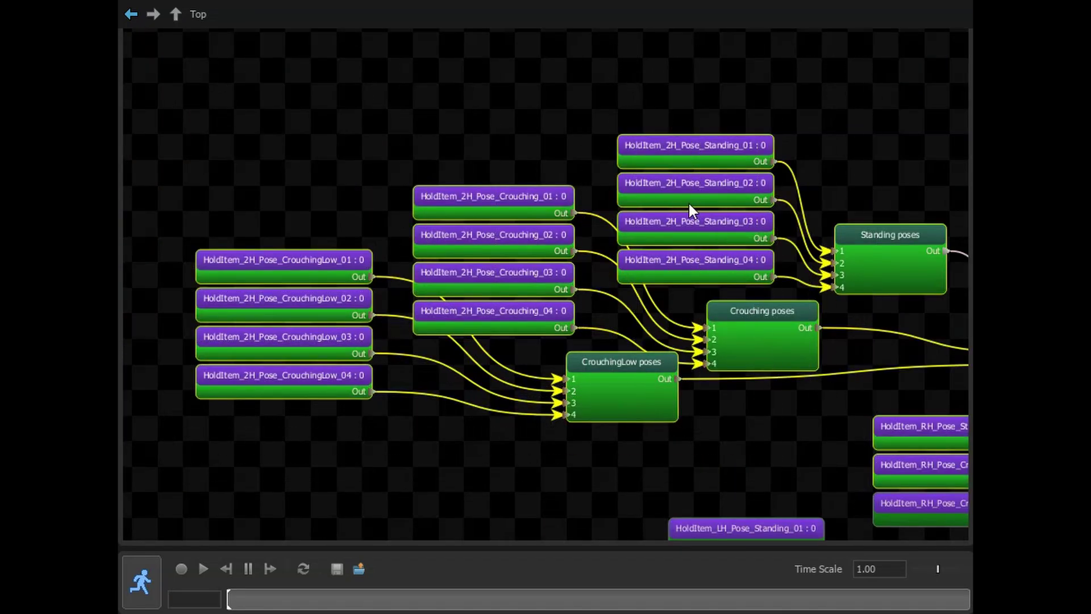
{"action": "right_click", "coordinate": [686, 199]}
{"action": "left_click", "coordinate": [758, 235]}
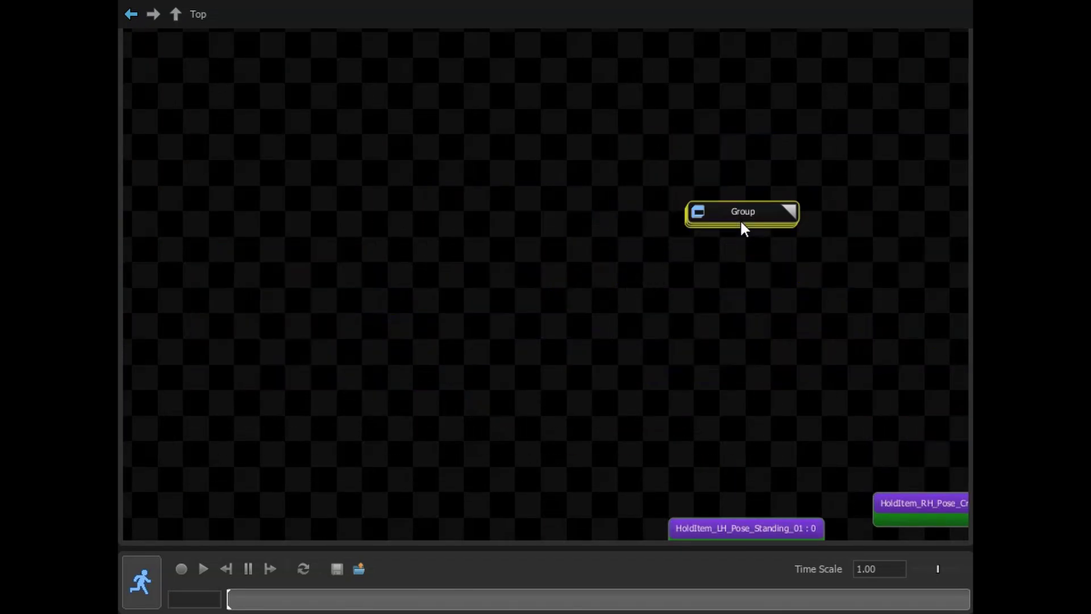
Step: Open the regrouped pose nodes and inspect the group's input, pose selectors and output side
{"action": "double_click", "coordinate": [739, 219]}
{"action": "scroll", "coordinate": [708, 284], "scroll_direction": "down", "scroll_amount": 2}
{"action": "scroll", "coordinate": [275, 314], "scroll_direction": "up", "scroll_amount": 3}
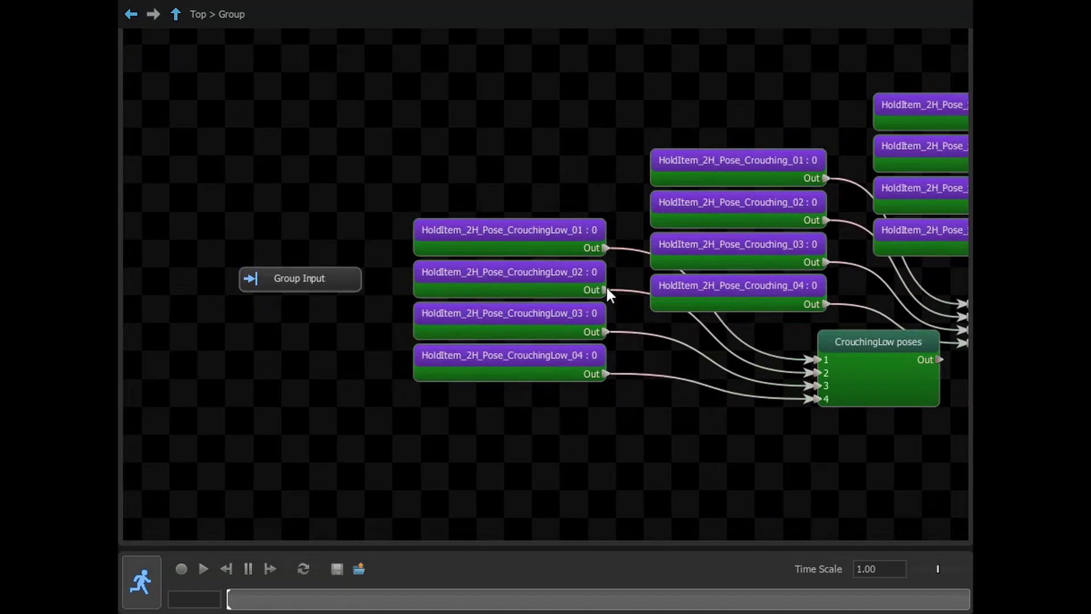
{"action": "scroll", "coordinate": [610, 285], "scroll_direction": "down", "scroll_amount": 2}
{"action": "middle_click_drag", "start_coordinate": [949, 322], "coordinate": [596, 334]}
{"action": "scroll", "coordinate": [779, 290], "scroll_direction": "up", "scroll_amount": 2}
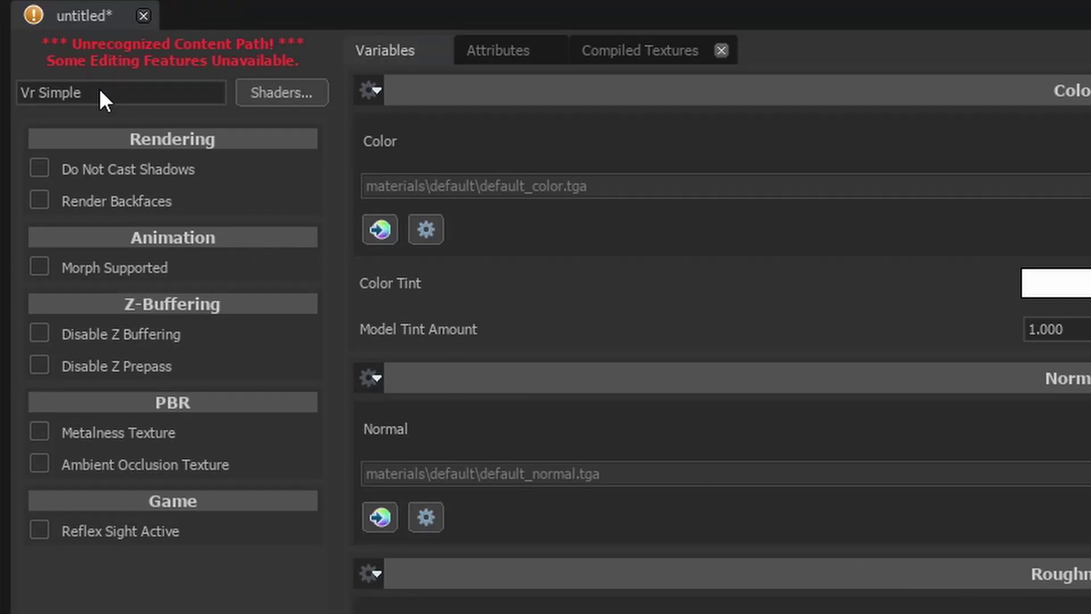
Step: Highlight the untitled material's shader name, open its list of available shaders and look through the entries around Simple
{"action": "left_click", "coordinate": [99, 93]}
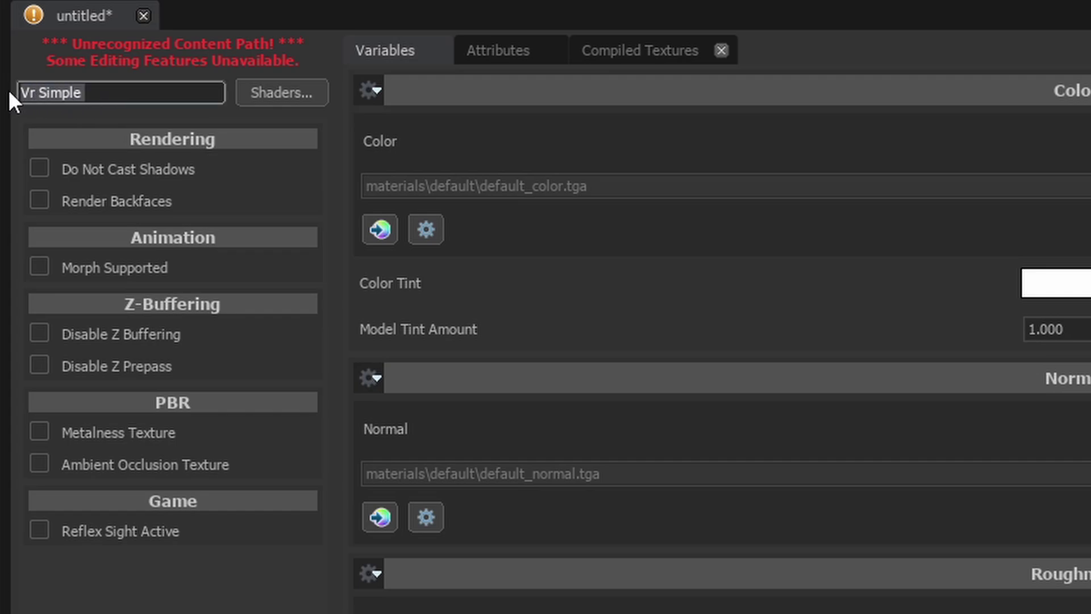
{"action": "key", "text": "Tab"}
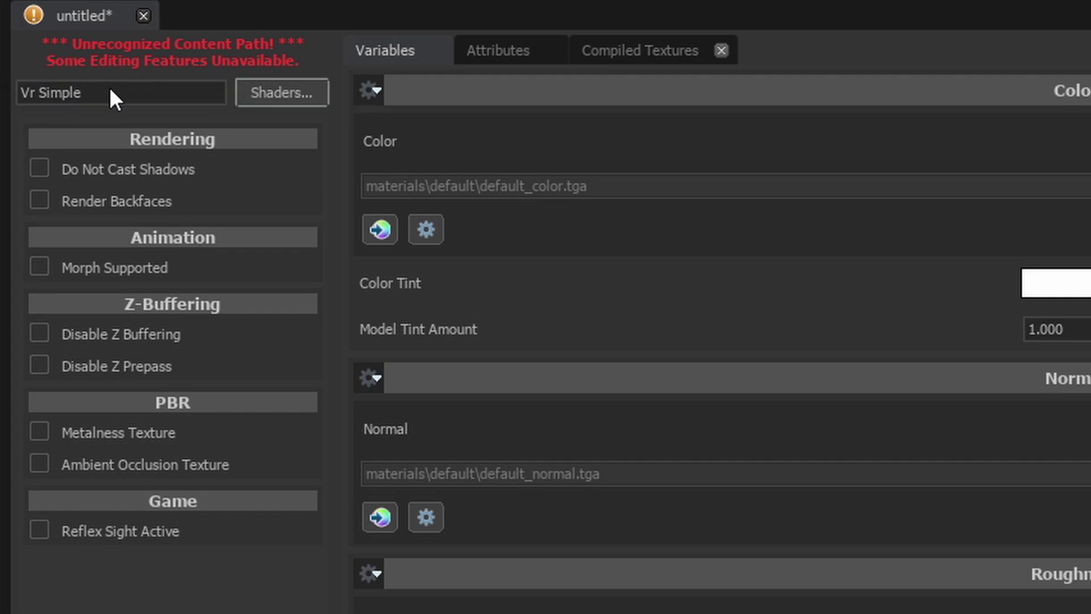
{"action": "left_click_drag", "start_coordinate": [108, 88], "coordinate": [27, 92]}
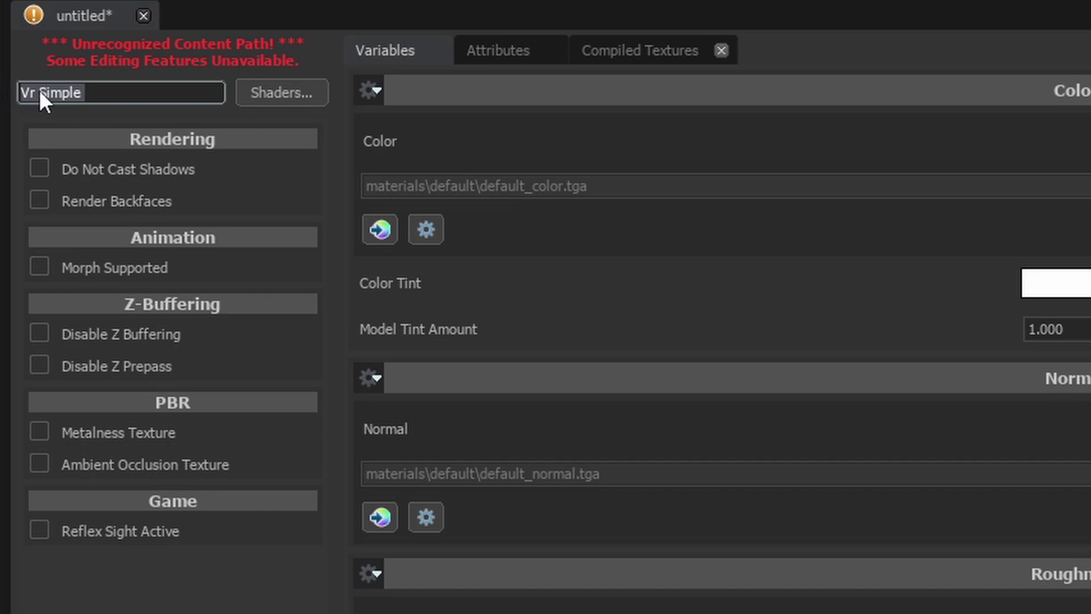
{"action": "left_click", "coordinate": [39, 97]}
{"action": "left_click", "coordinate": [284, 92]}
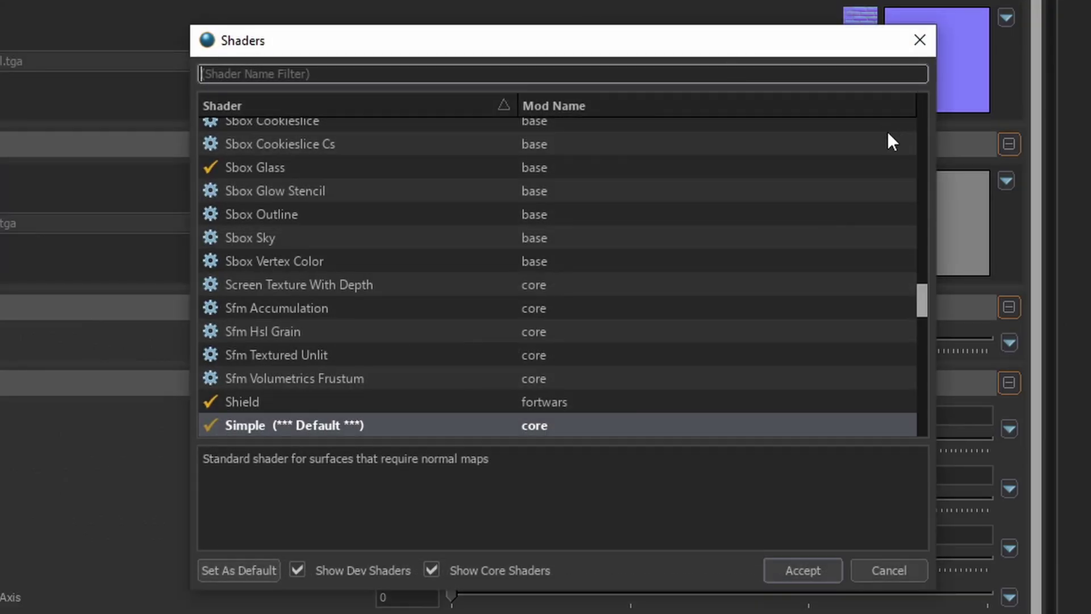
{"action": "scroll", "coordinate": [356, 329], "scroll_direction": "down", "scroll_amount": 1}
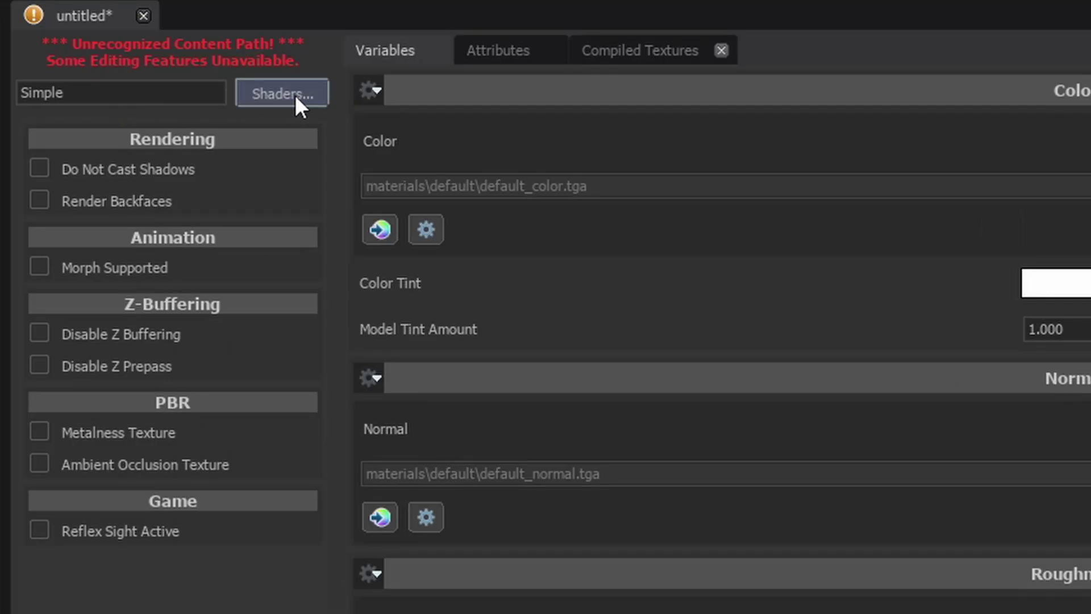
Step: Recheck the material's shader name, browse the shader list from Simple through Simple Water and Sky, and close it without choosing another
{"action": "left_click", "coordinate": [295, 95]}
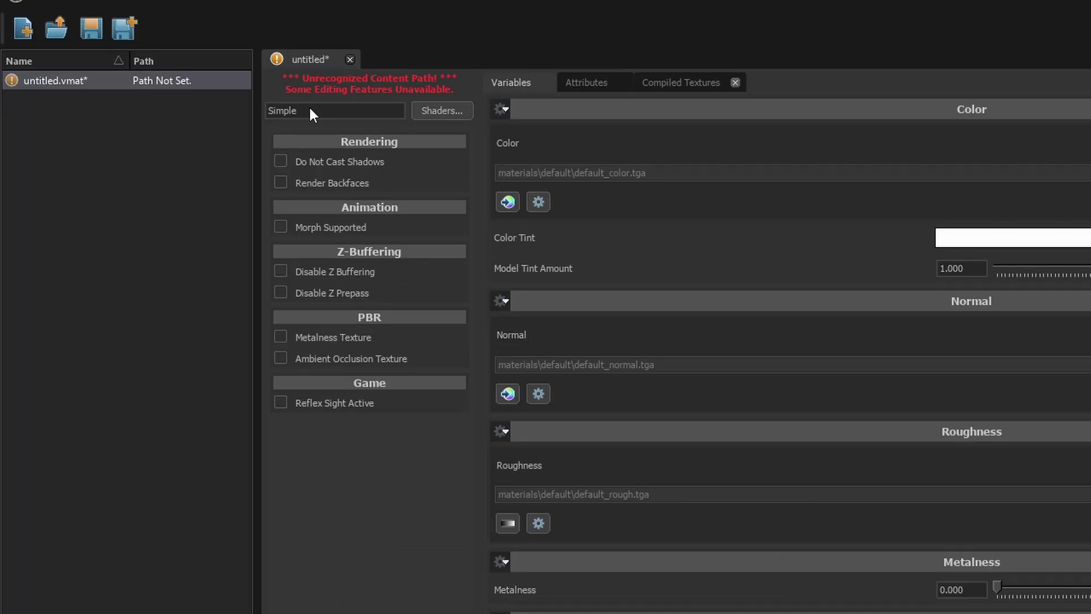
{"action": "left_click_drag", "start_coordinate": [310, 114], "coordinate": [257, 116]}
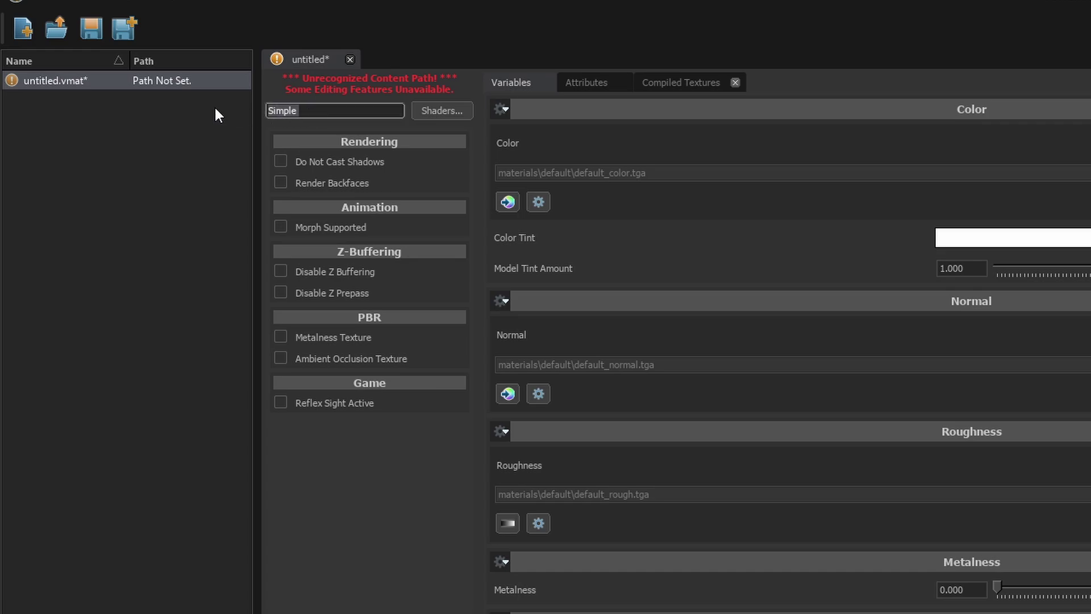
{"action": "left_click", "coordinate": [442, 110]}
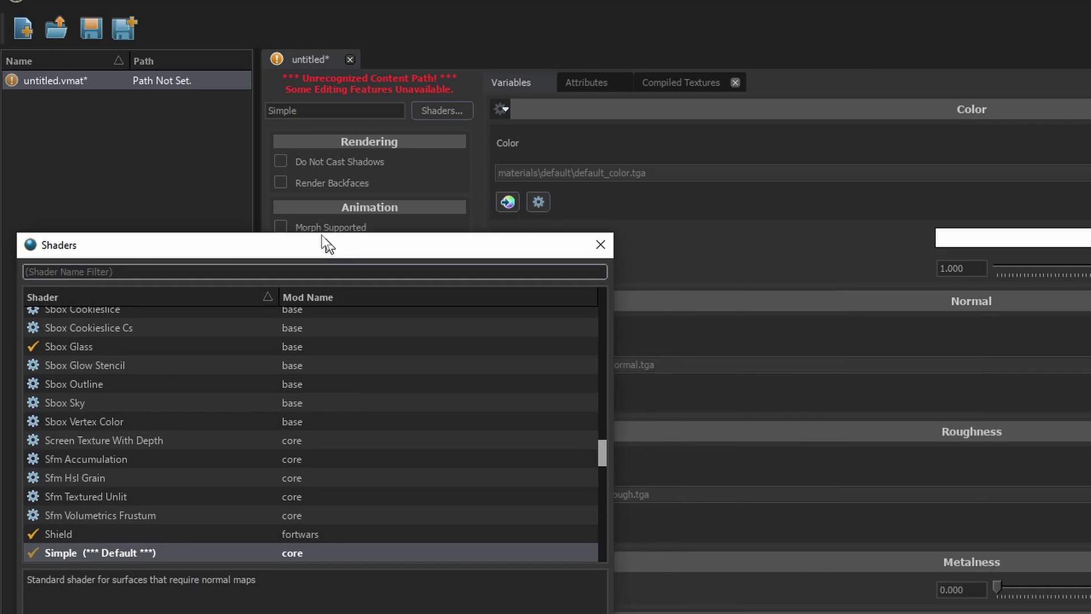
{"action": "scroll", "coordinate": [182, 442], "scroll_direction": "down", "scroll_amount": 2}
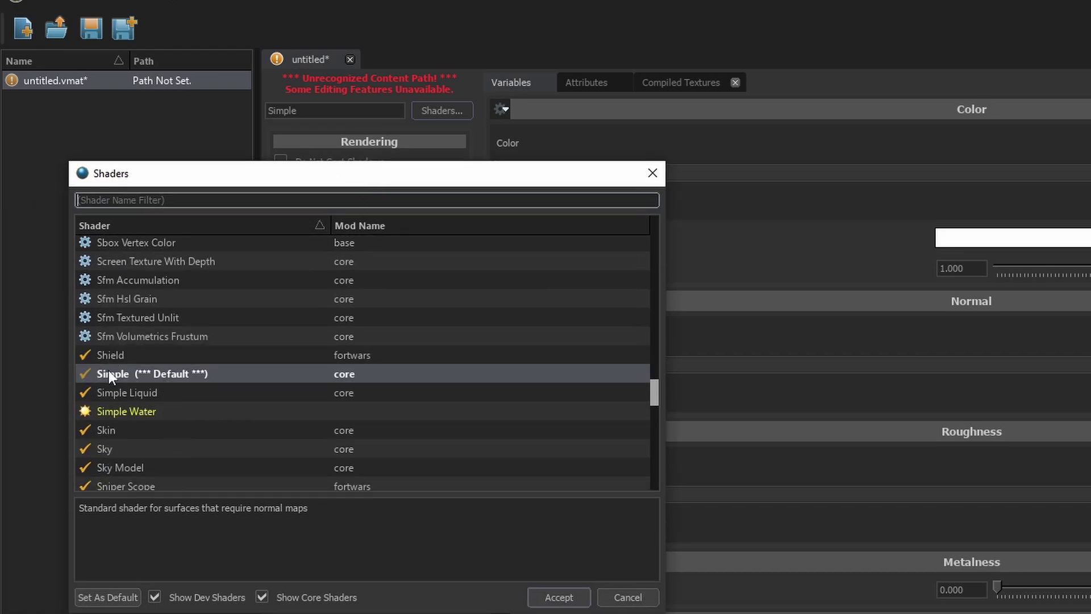
{"action": "left_click", "coordinate": [627, 597]}
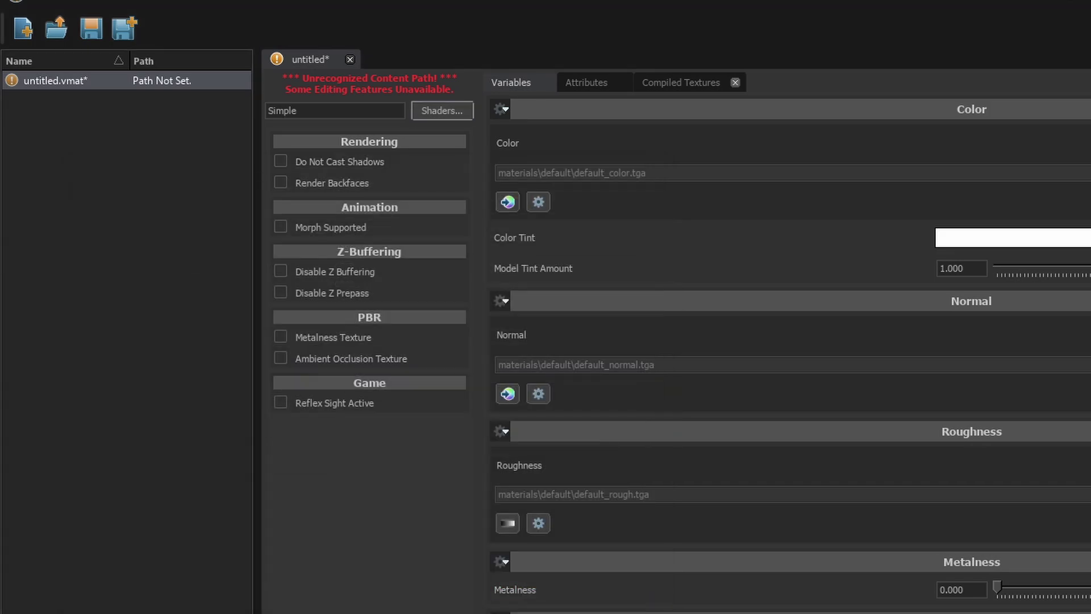
{"action": "key", "text": "alt+F4"}
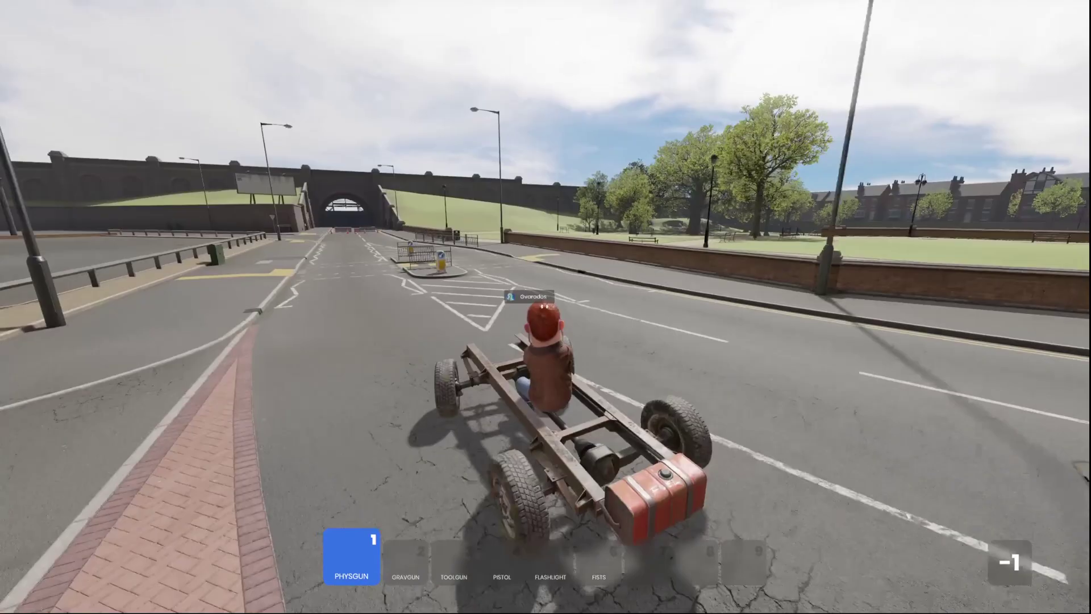
Step: Drive the four-wheeled chassis along the road past the traffic island and onto the park grass in the sandbox game
{"action": "key", "text": "w"}
{"action": "key", "text": "d"}
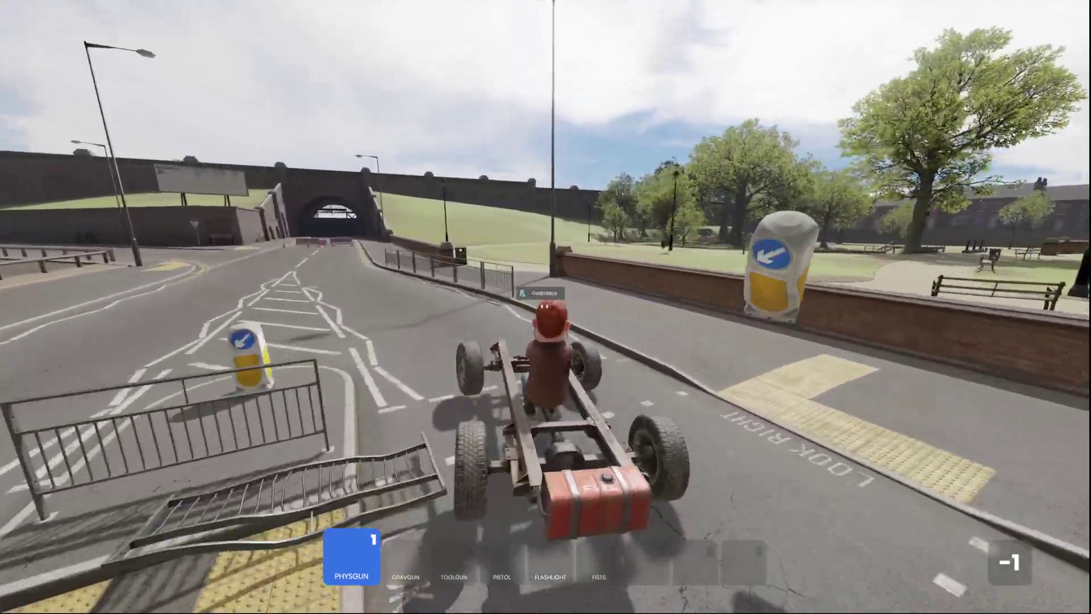
{"action": "key", "text": "w"}
{"action": "key", "text": "a"}
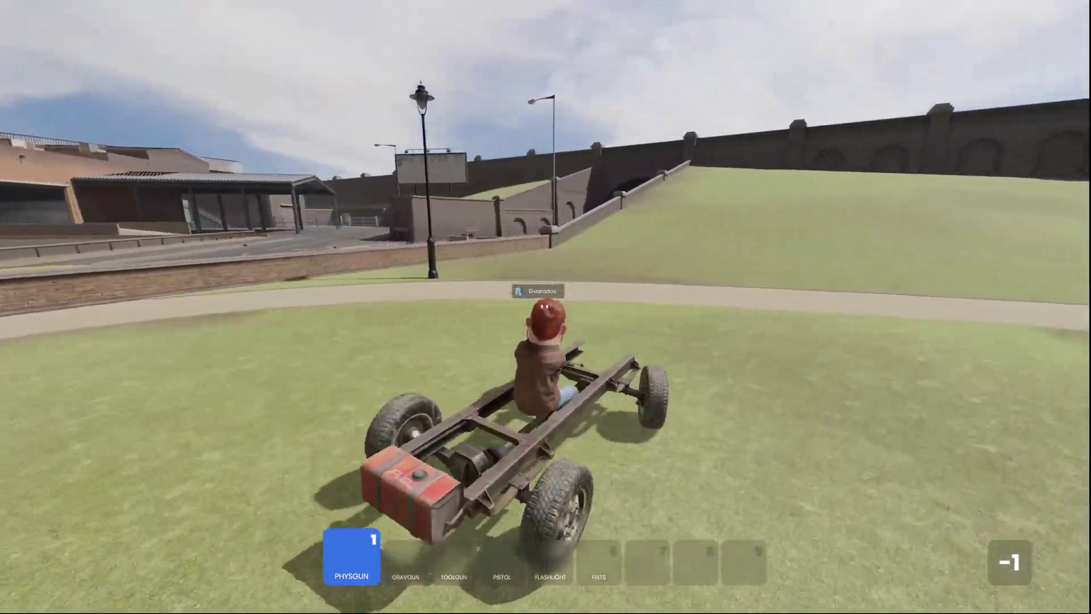